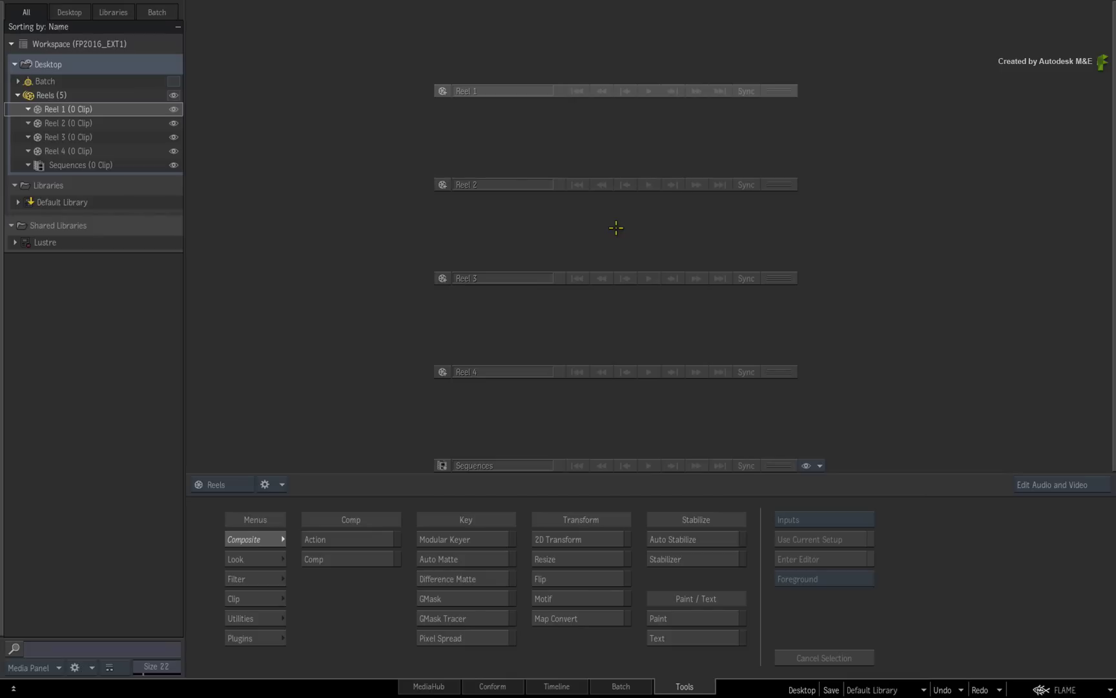
In the terminal, make the vfx_shot1 folder, cd into it, and confirm with ls that it's empty
key("alt+Tab")
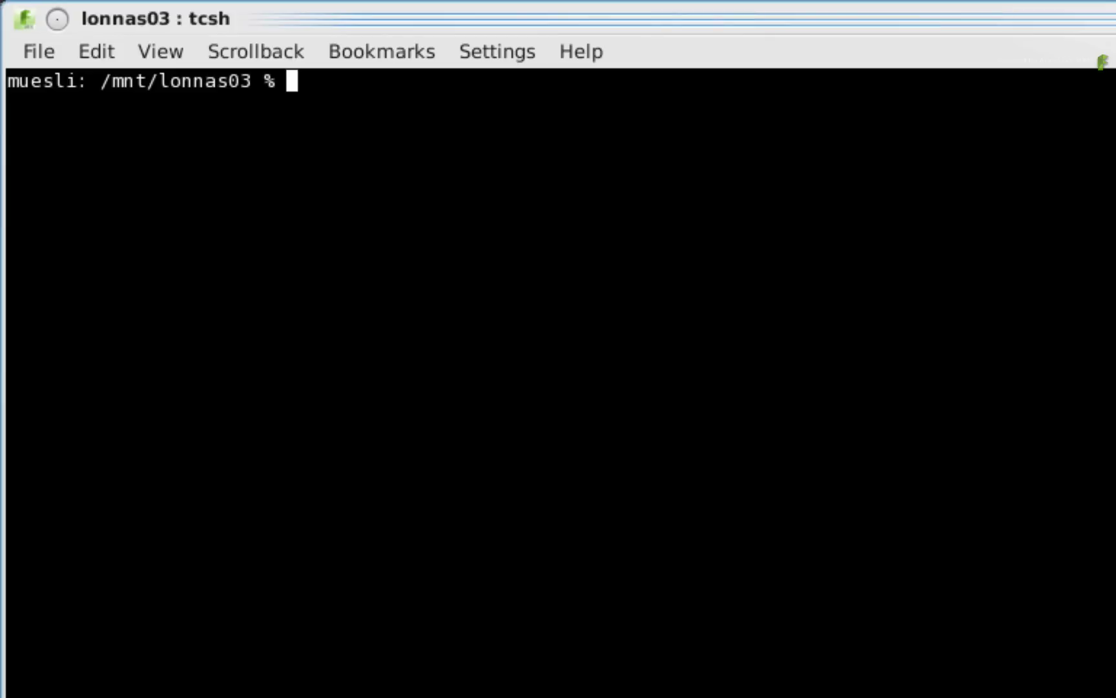
type("mkdir")
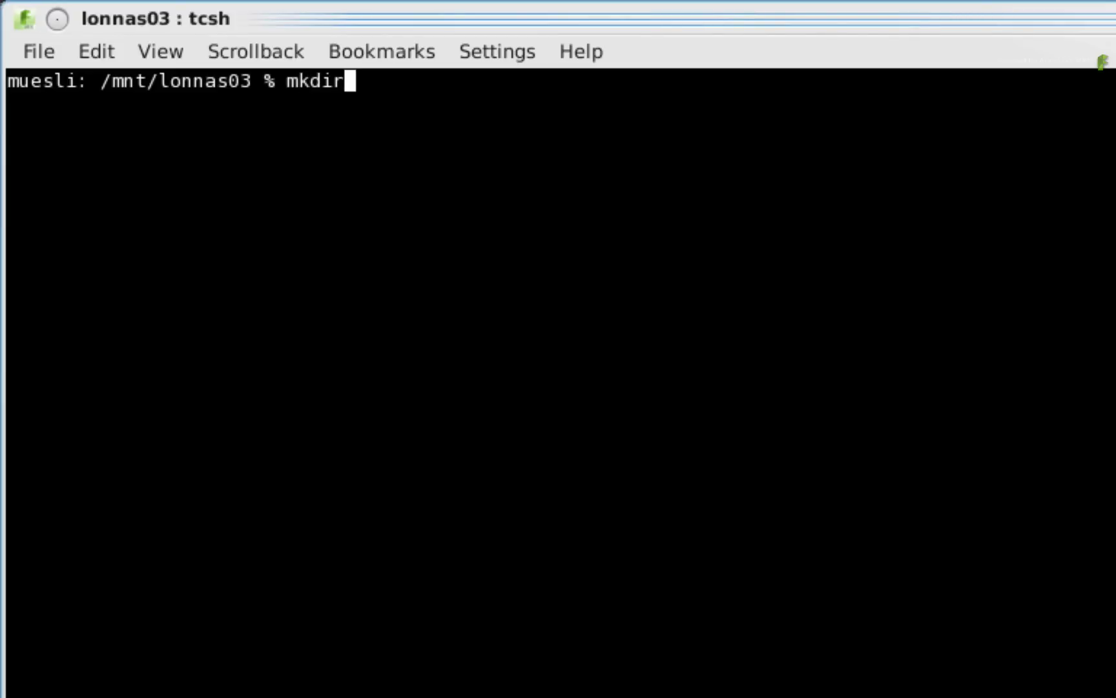
type(" vfx_s")
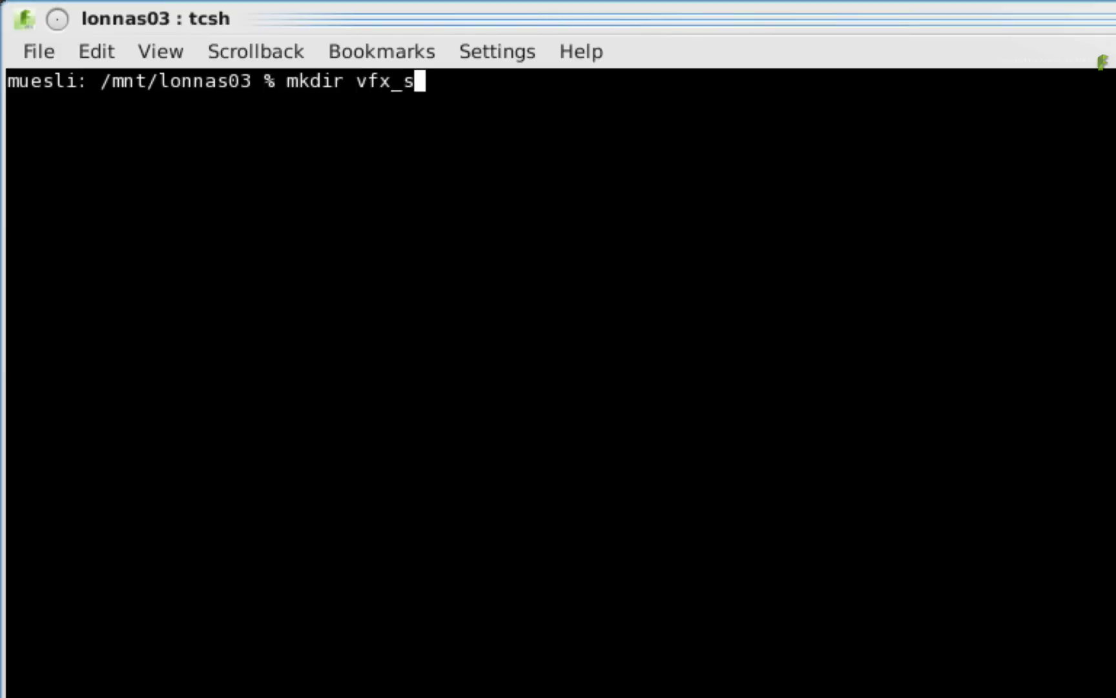
type("hot1")
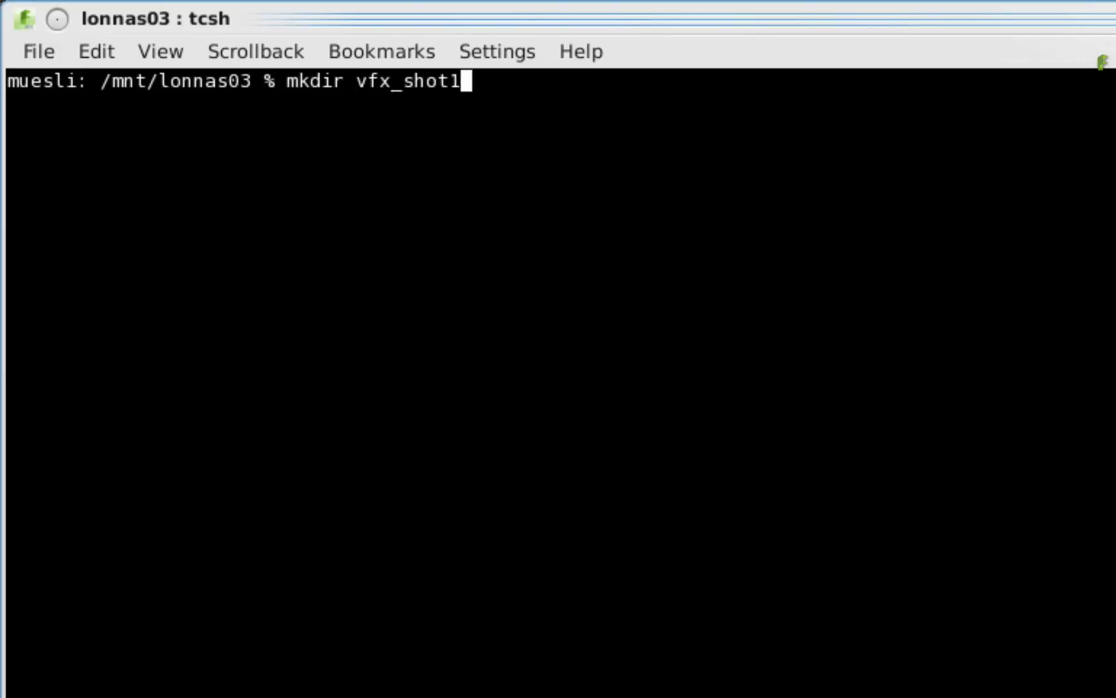
key("Return")
type("cd ")
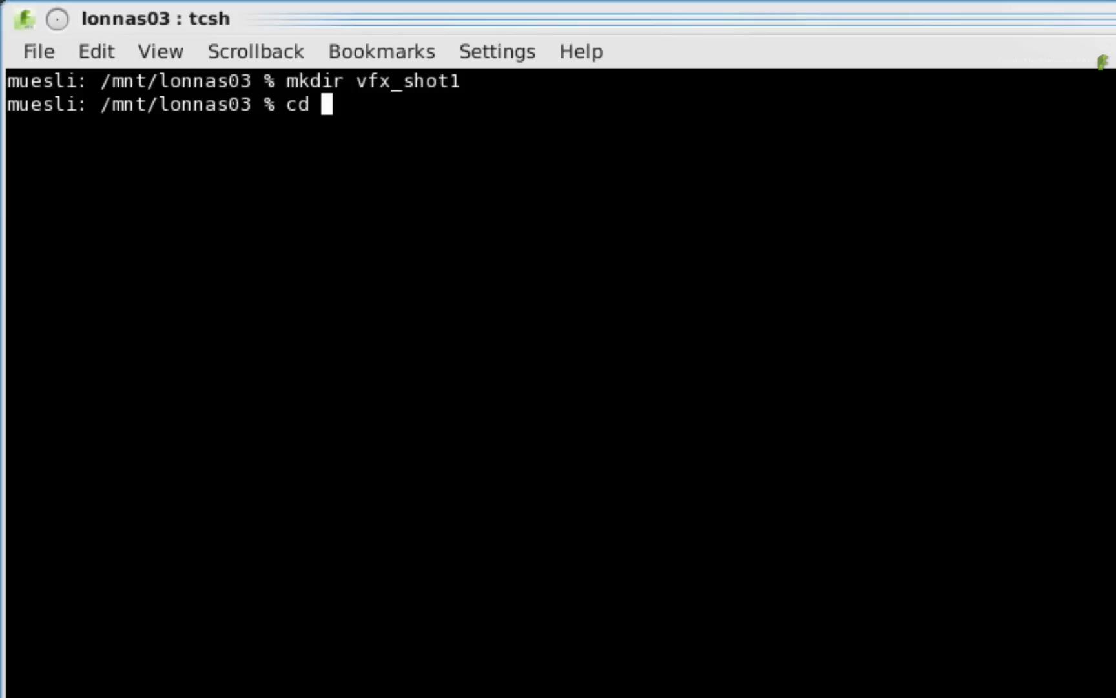
type("vf")
key("Tab")
key("Return")
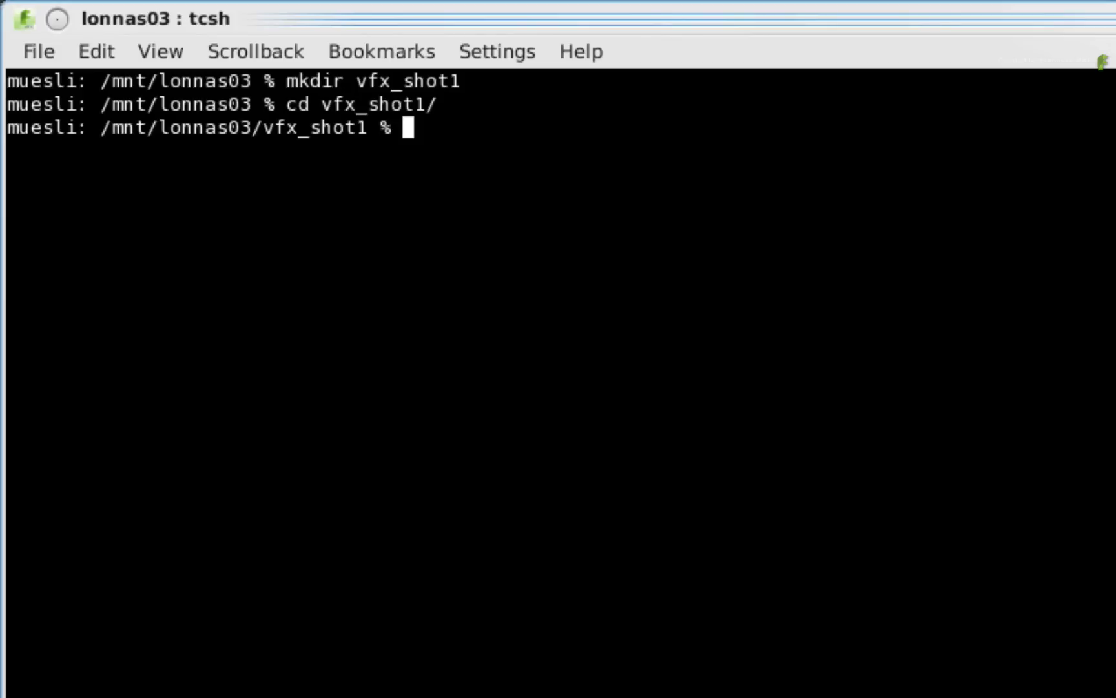
type("ls")
key("Return")
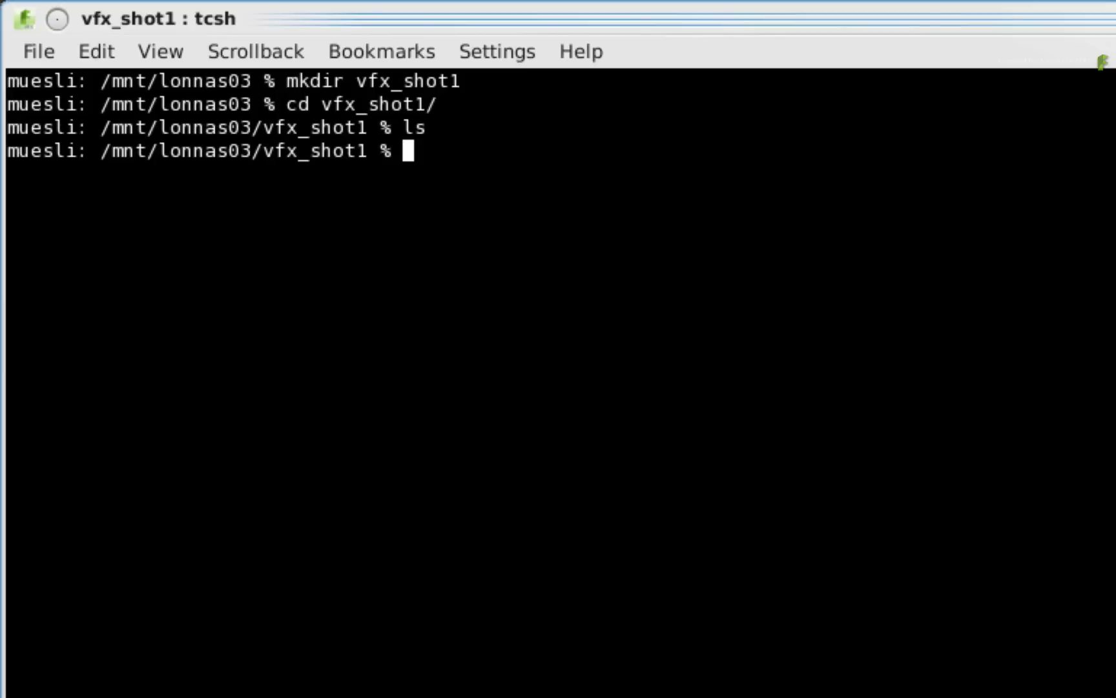
Run /var/tmp/python/husky.py and give it /mnt/lonnas03/vfx_shot1 as the folder to watch
type("/var")
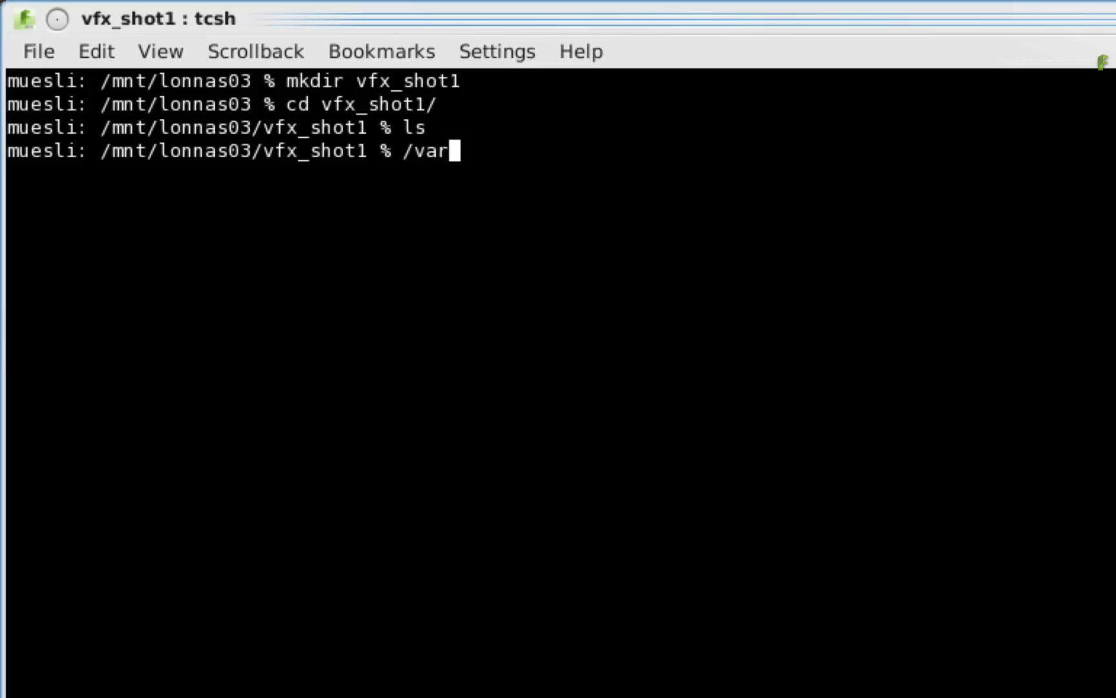
type("/tmp/p")
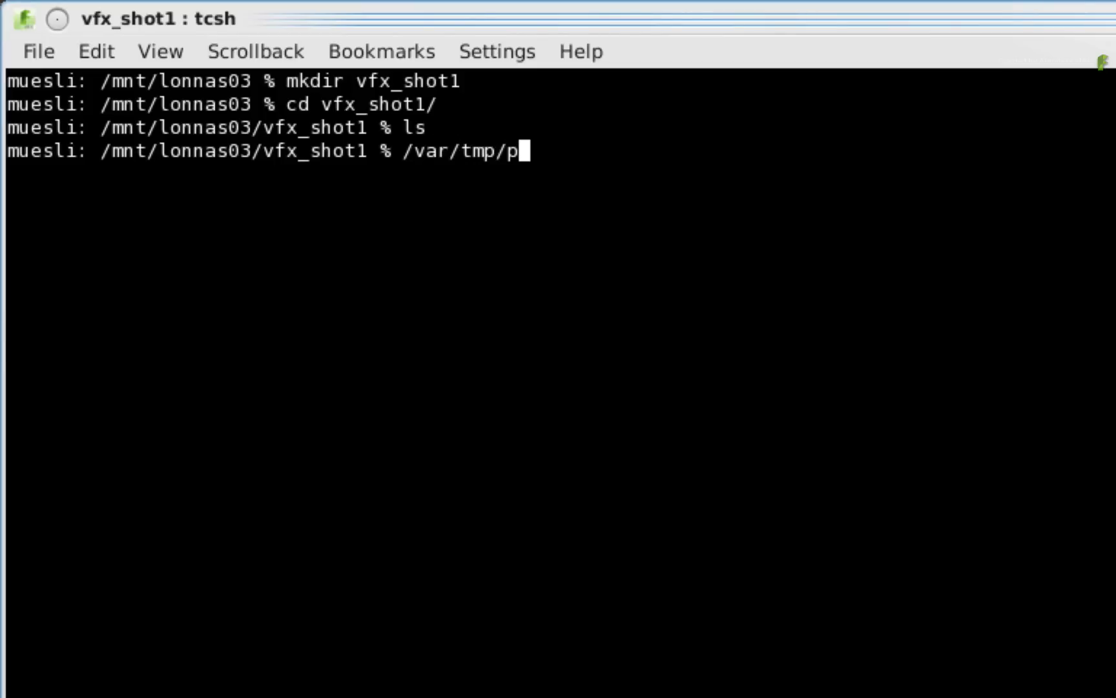
key("Tab")
type("hus")
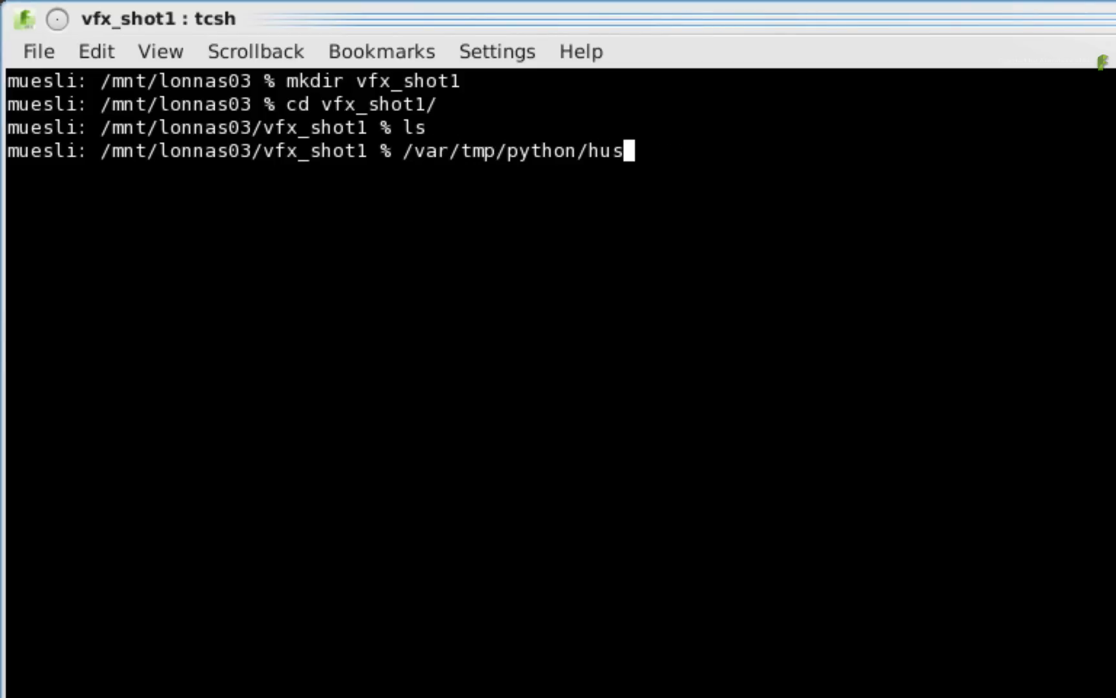
key("Tab")
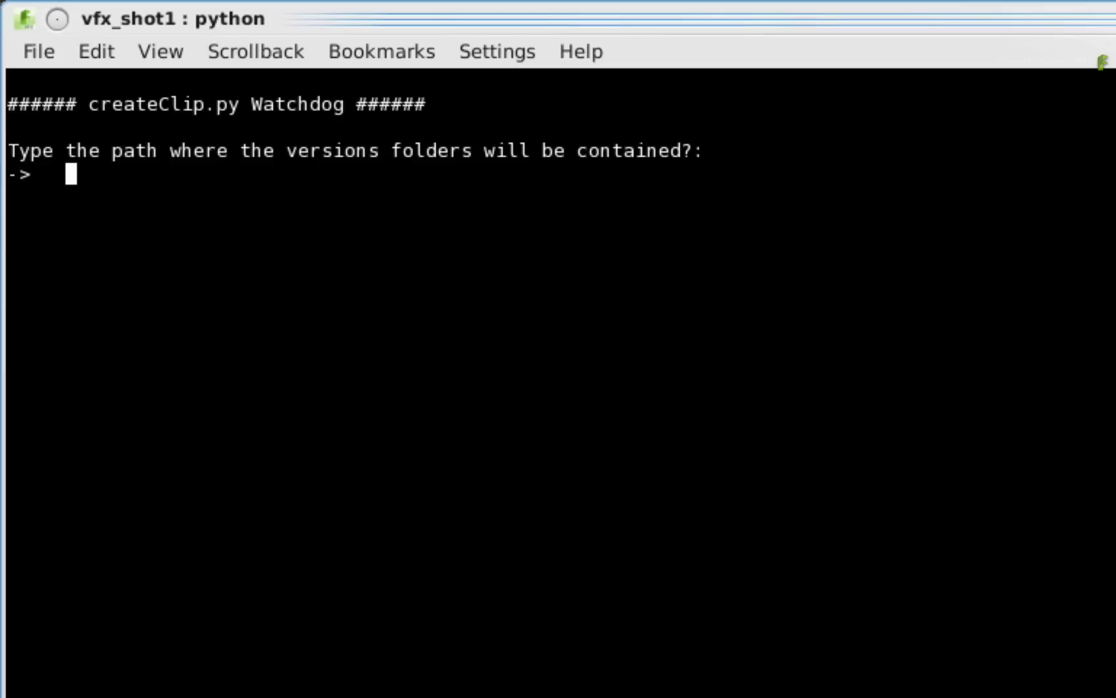
type("/mnt/lonnas")
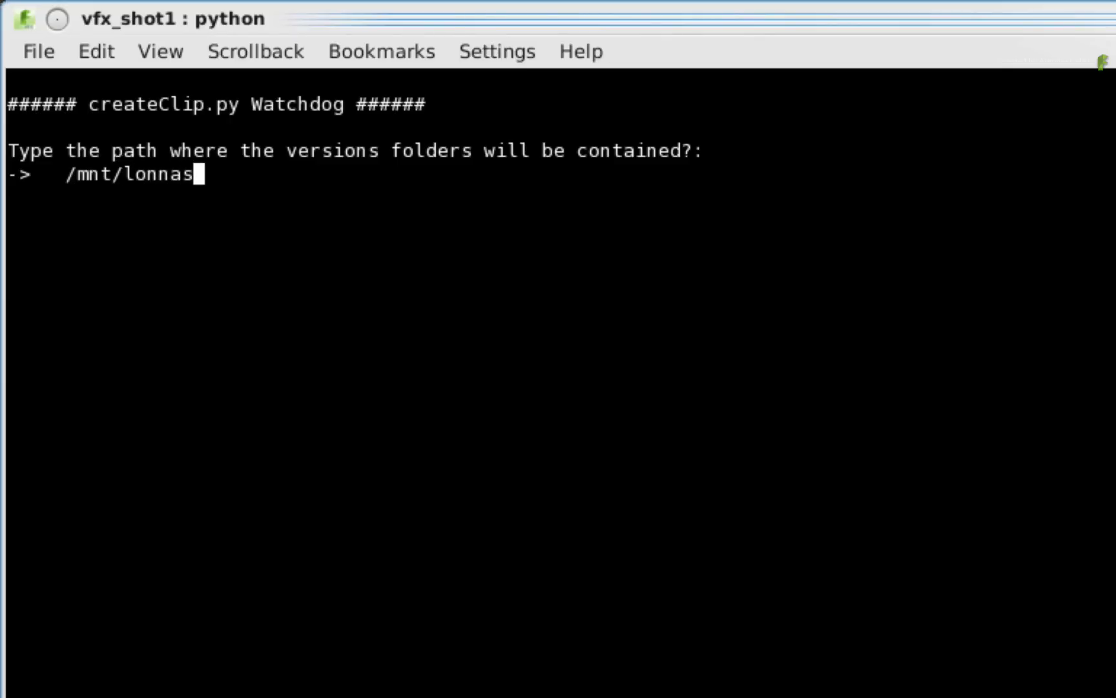
type("03")
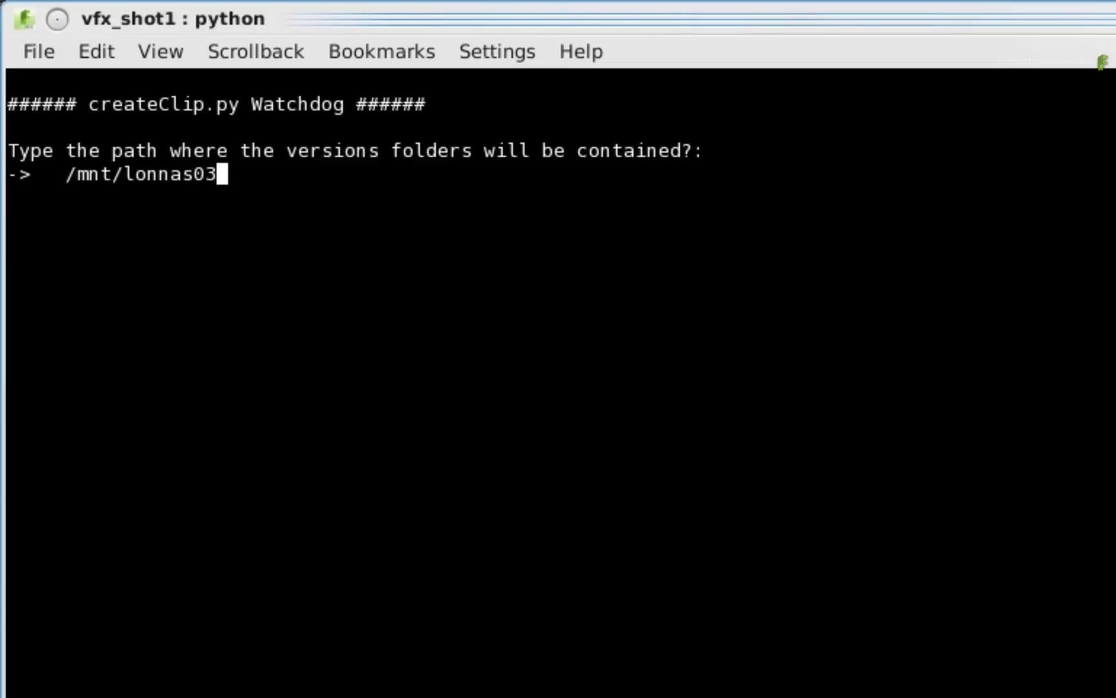
type("/")
type("vf")
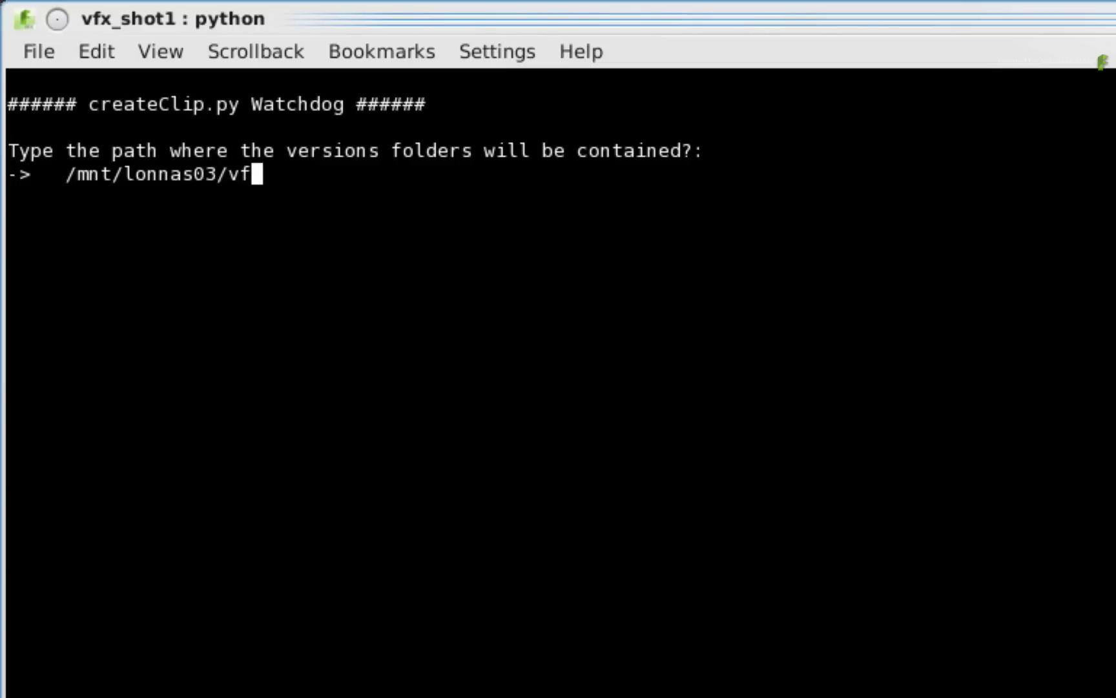
type("x_shot1")
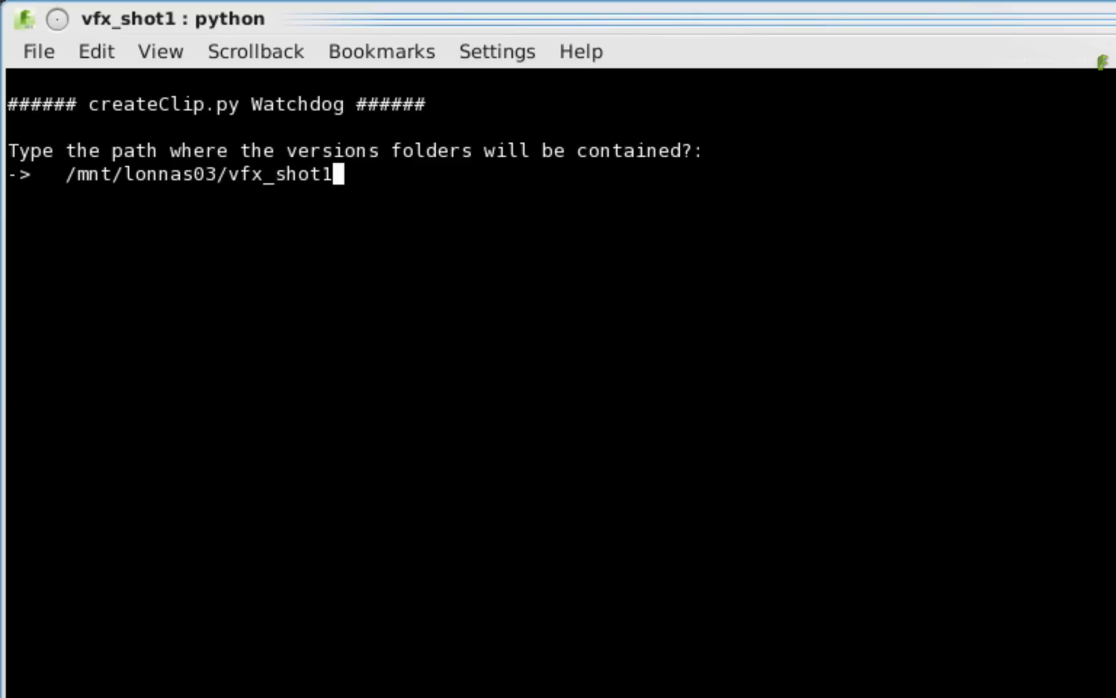
key("Return")
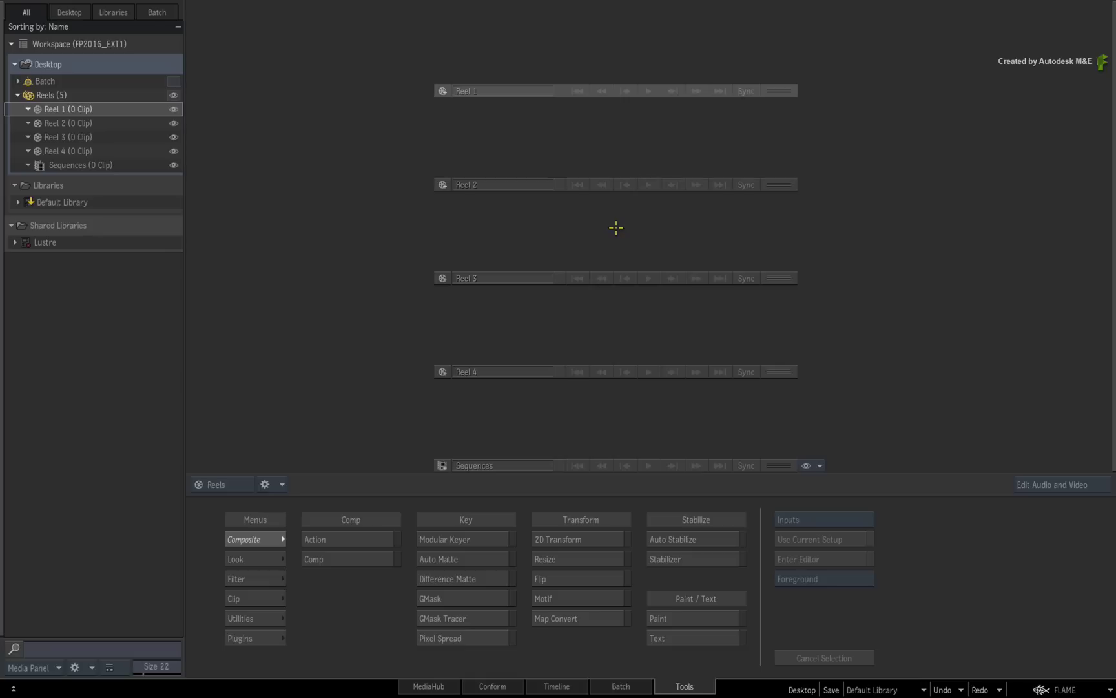
key("alt+Tab")
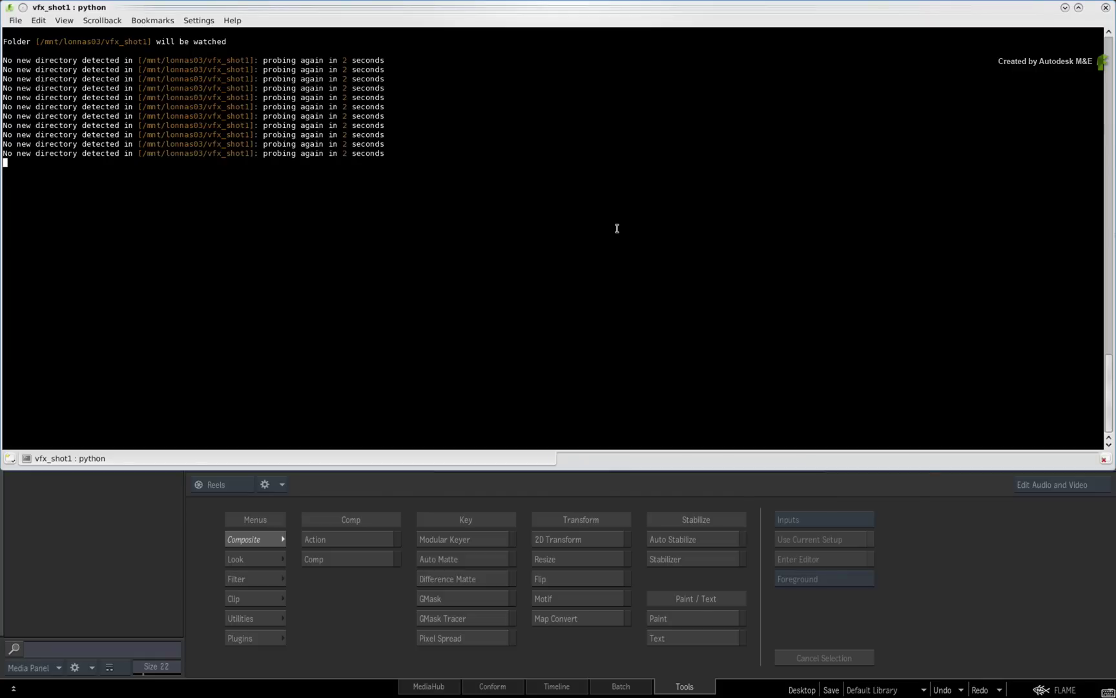
key("alt+Tab")
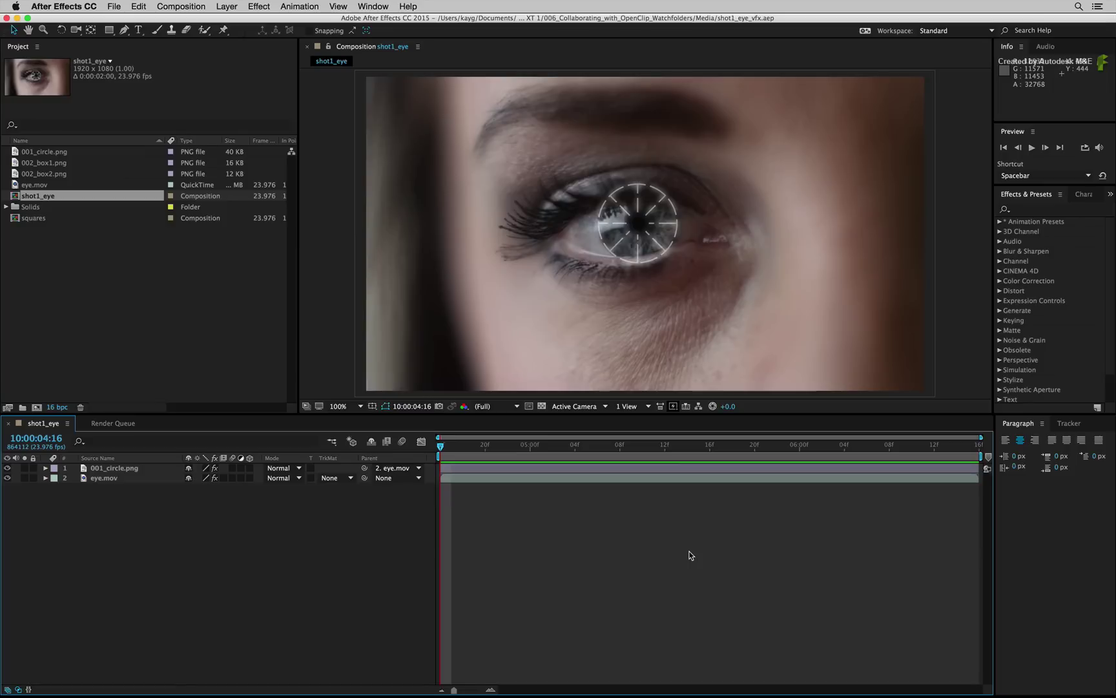
Add the shot1_eye composition to the render queue with a DPX image sequence output module
mouse_move(443, 445)
left_mouse_down()
mouse_move(757, 452)
mouse_move(445, 446)
left_mouse_up()
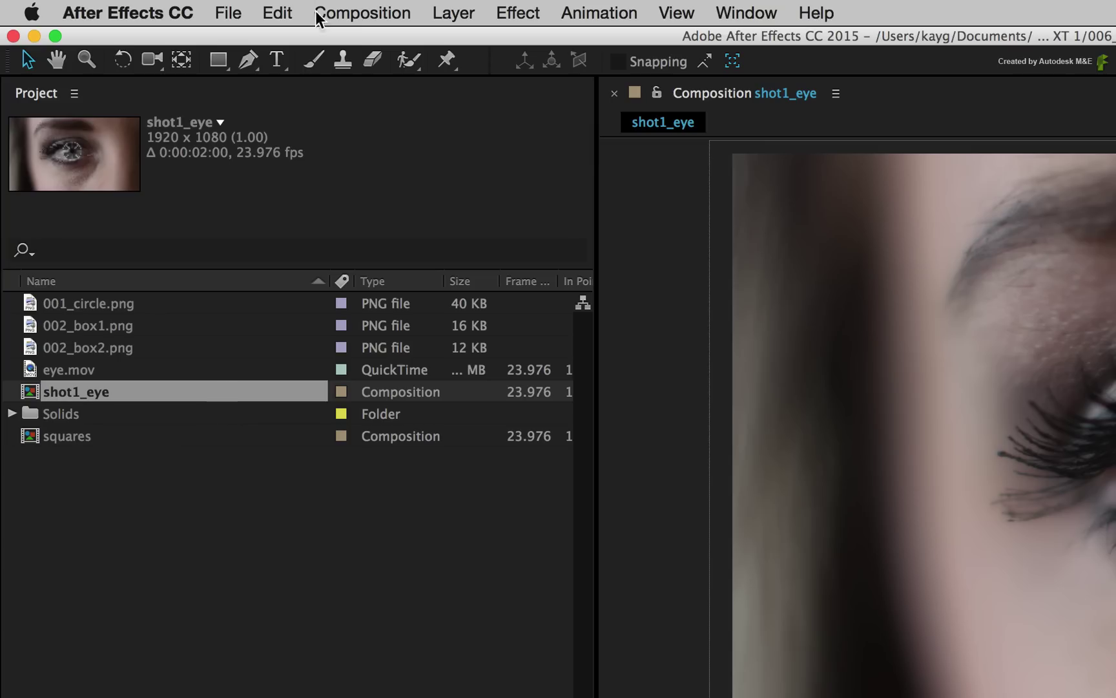
left_click(173, 3)
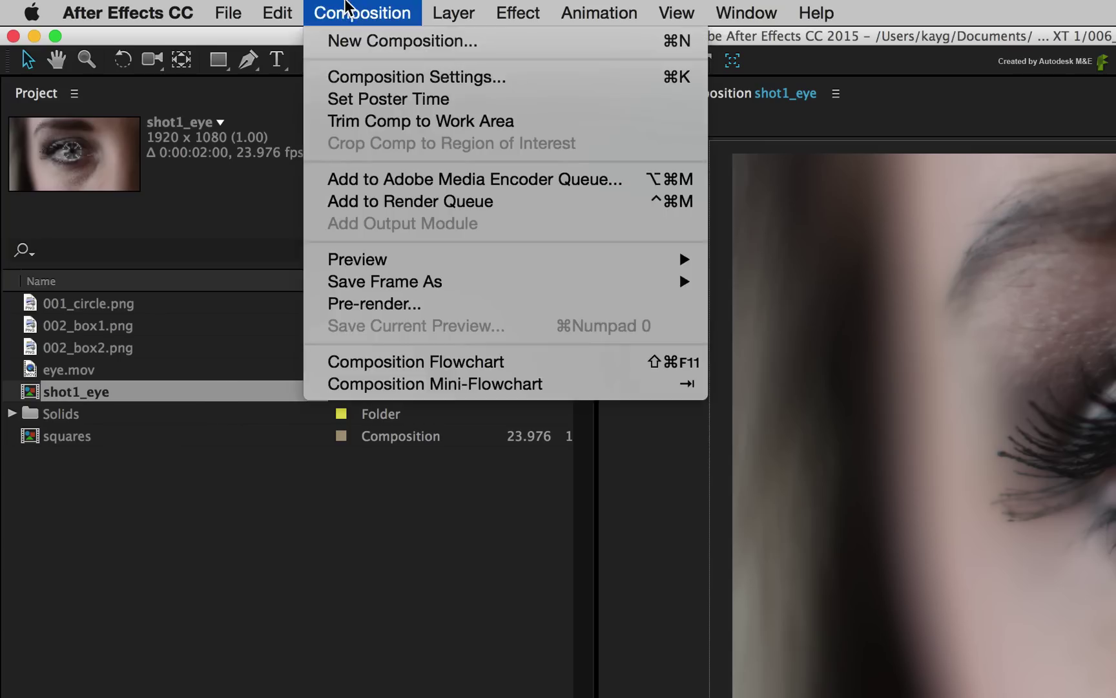
left_click(435, 198)
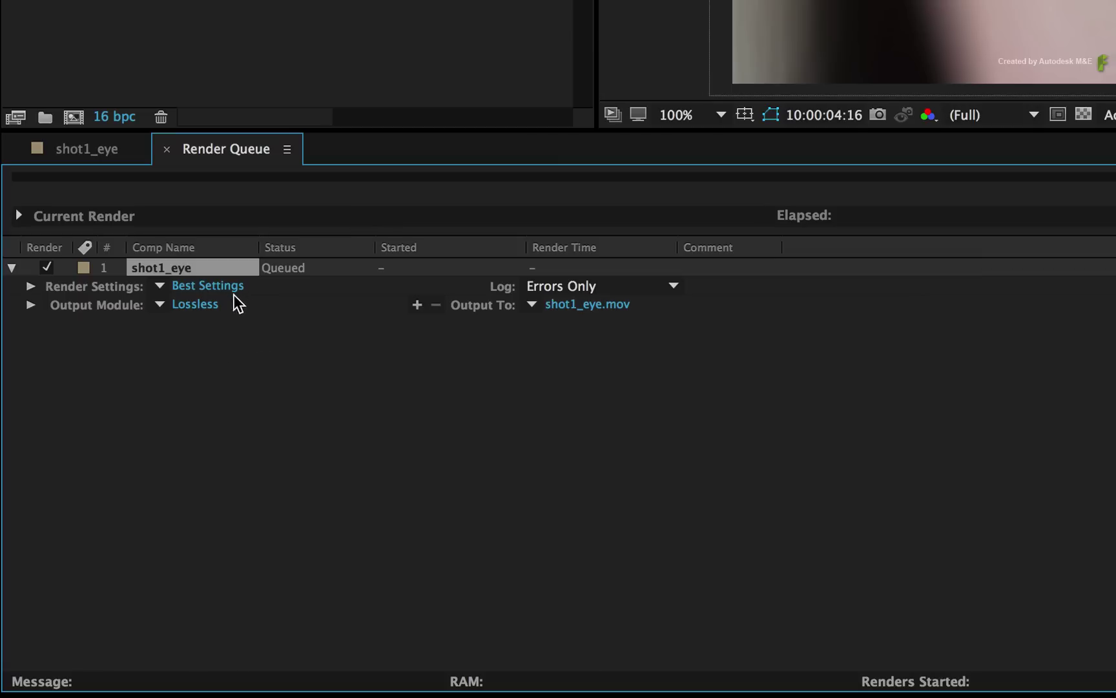
left_click(159, 305)
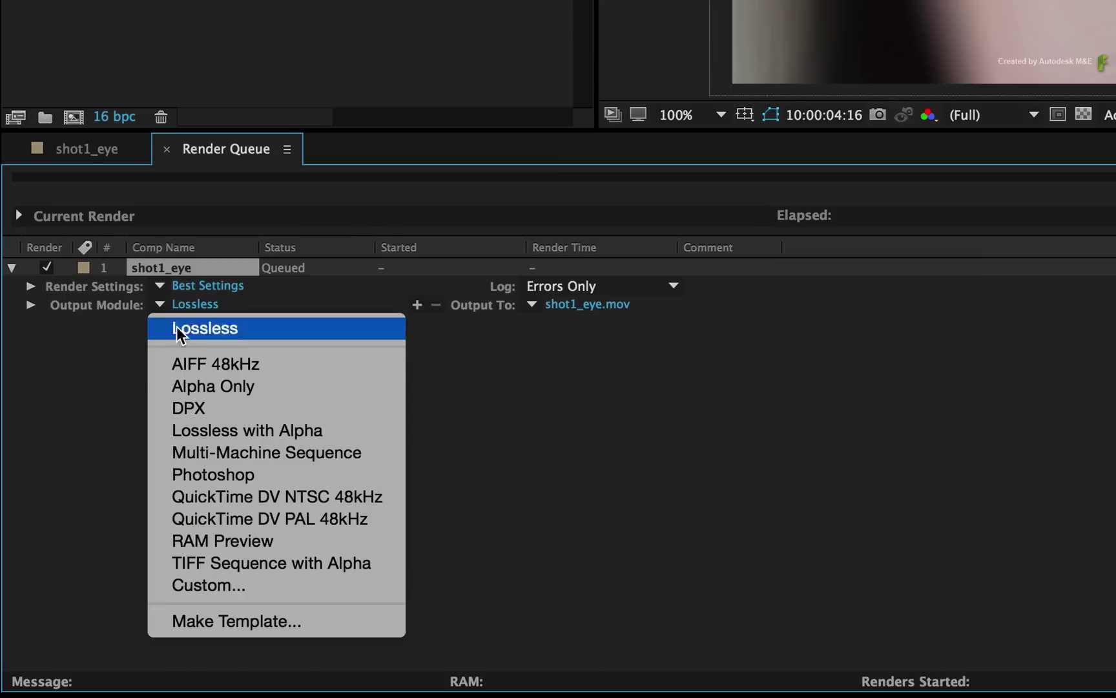
left_click(243, 409)
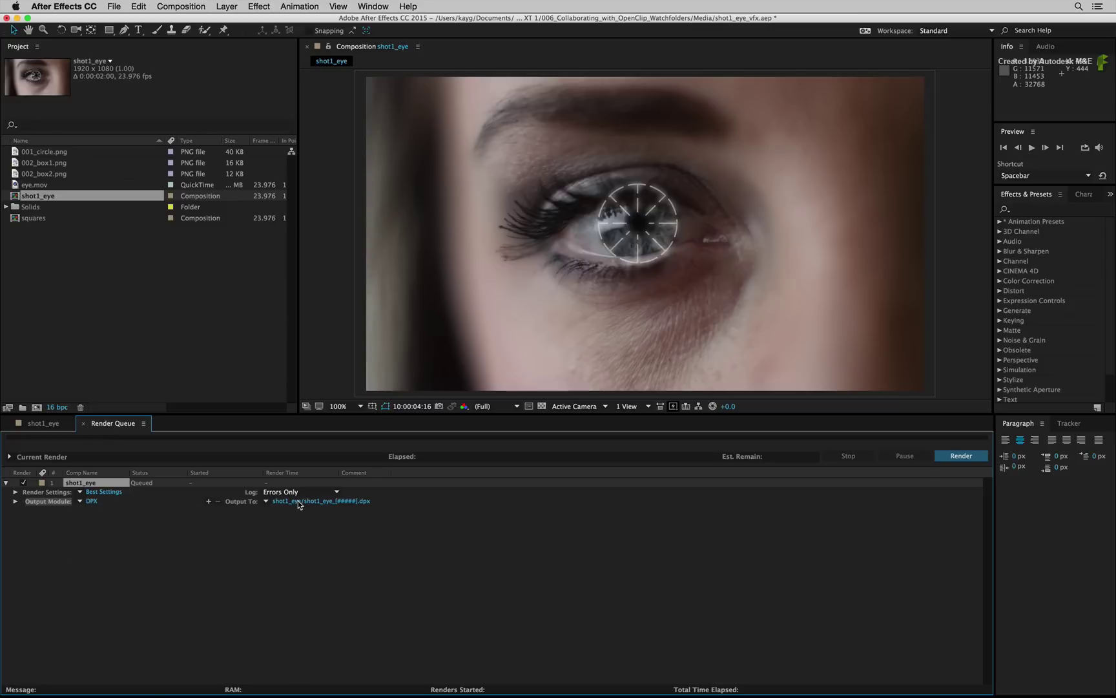
left_click(299, 504)
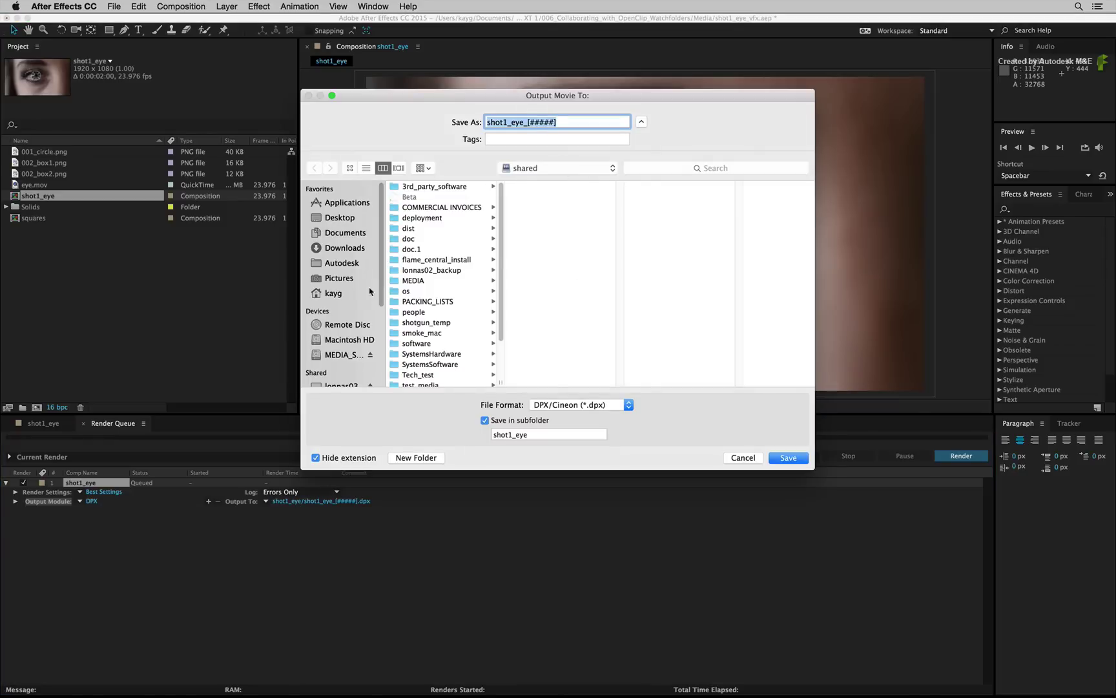
Browse to lonnas03 > shared > vfx_shot1 and create a v001 folder there as the render destination
scroll(360, 342, "down", 1)
left_click(345, 373)
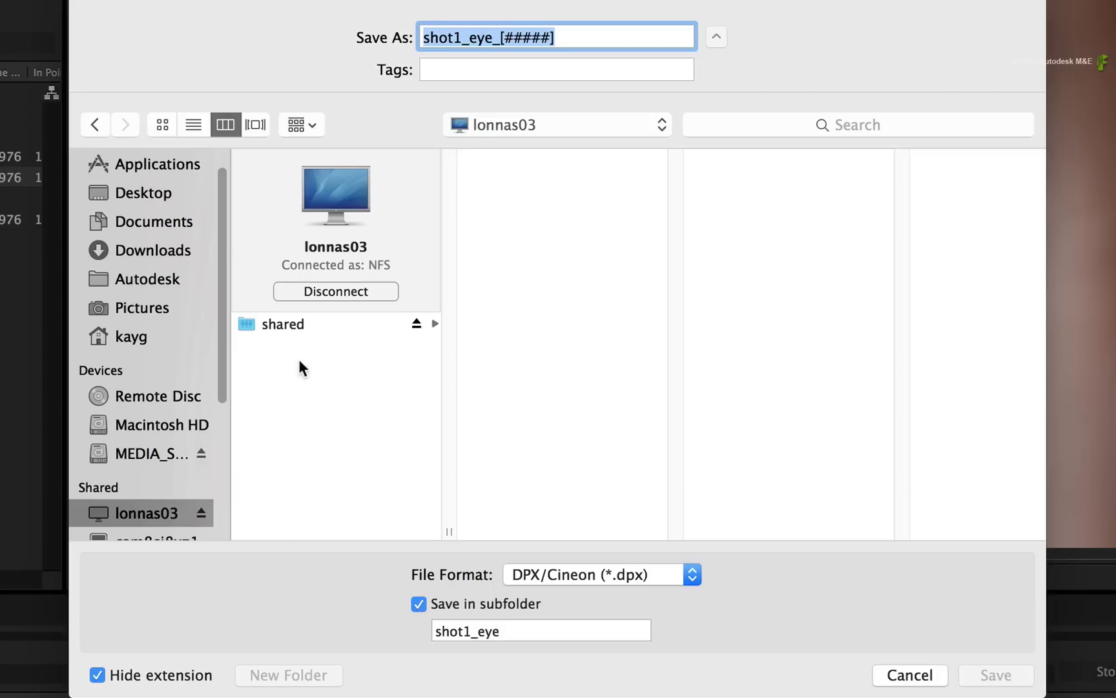
left_click(420, 273)
scroll(578, 307, "down", 2)
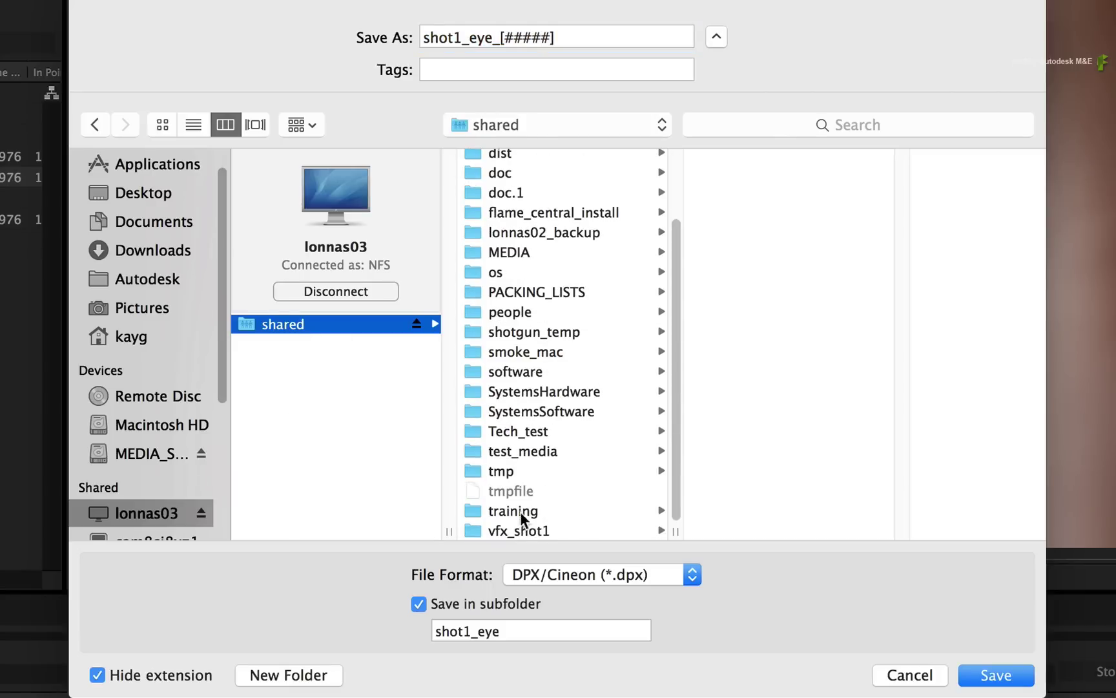
left_click(521, 531)
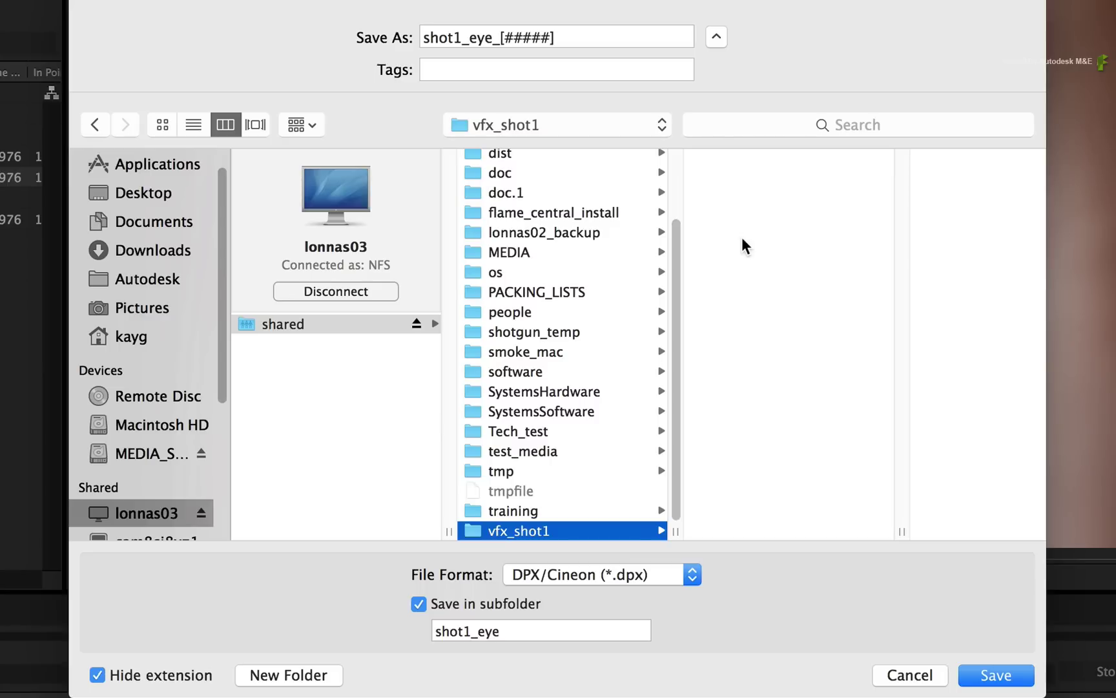
left_click(281, 675)
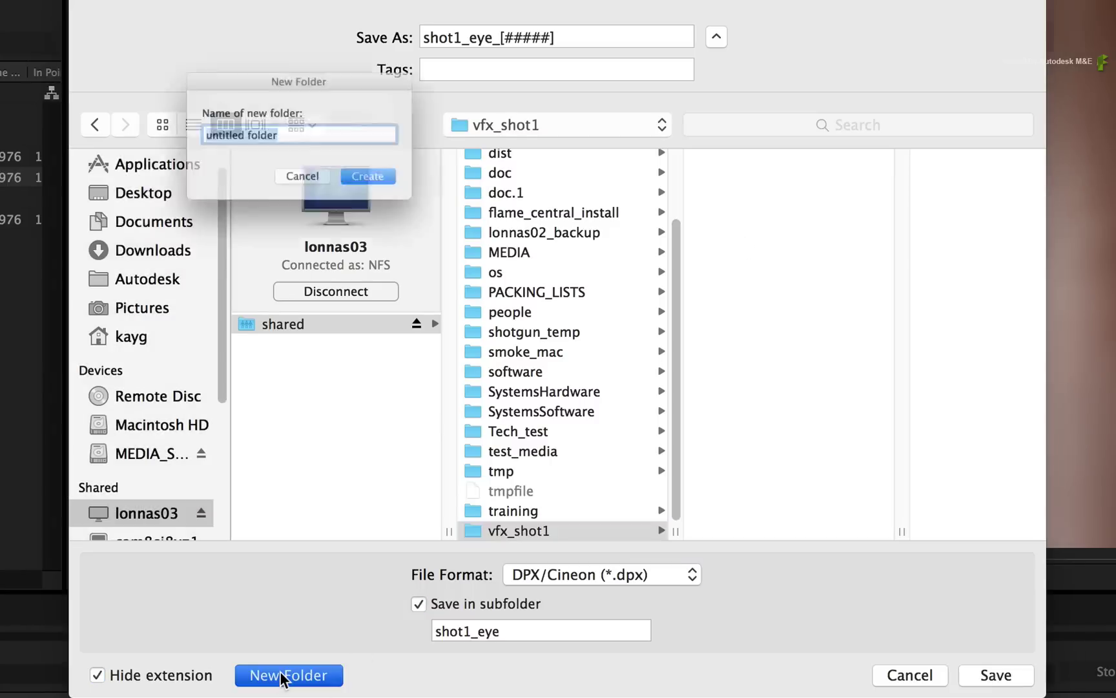
type("v001")
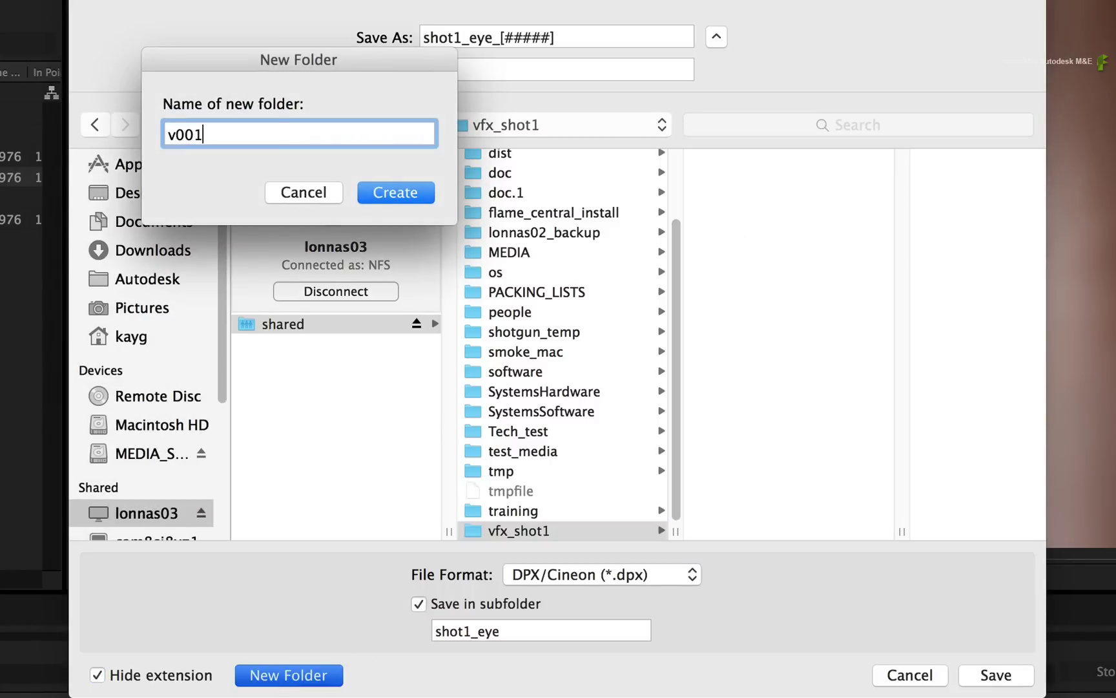
key("Return")
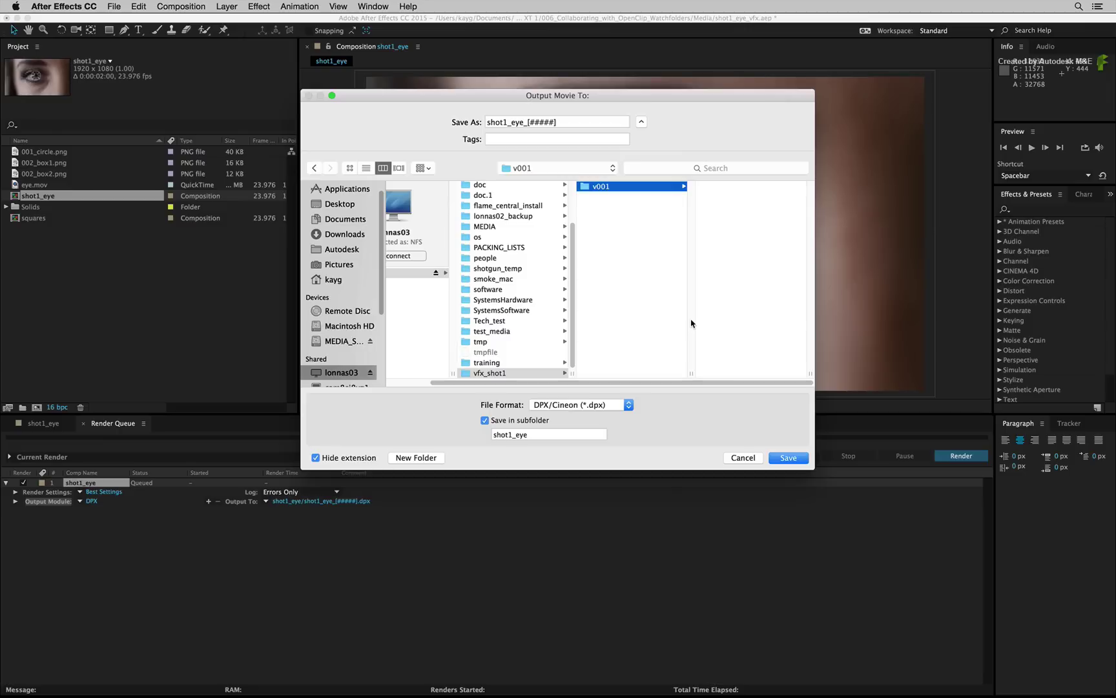
Accept the v001 output location and render shot1_eye as DPX frames
left_click(788, 457)
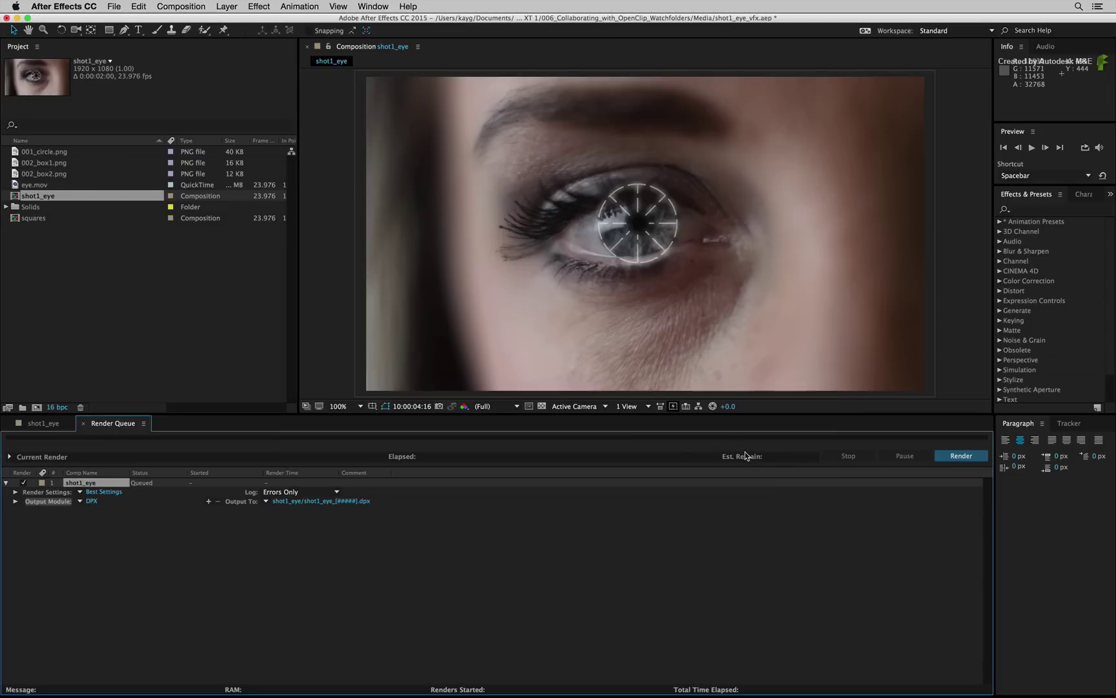
left_click(951, 454)
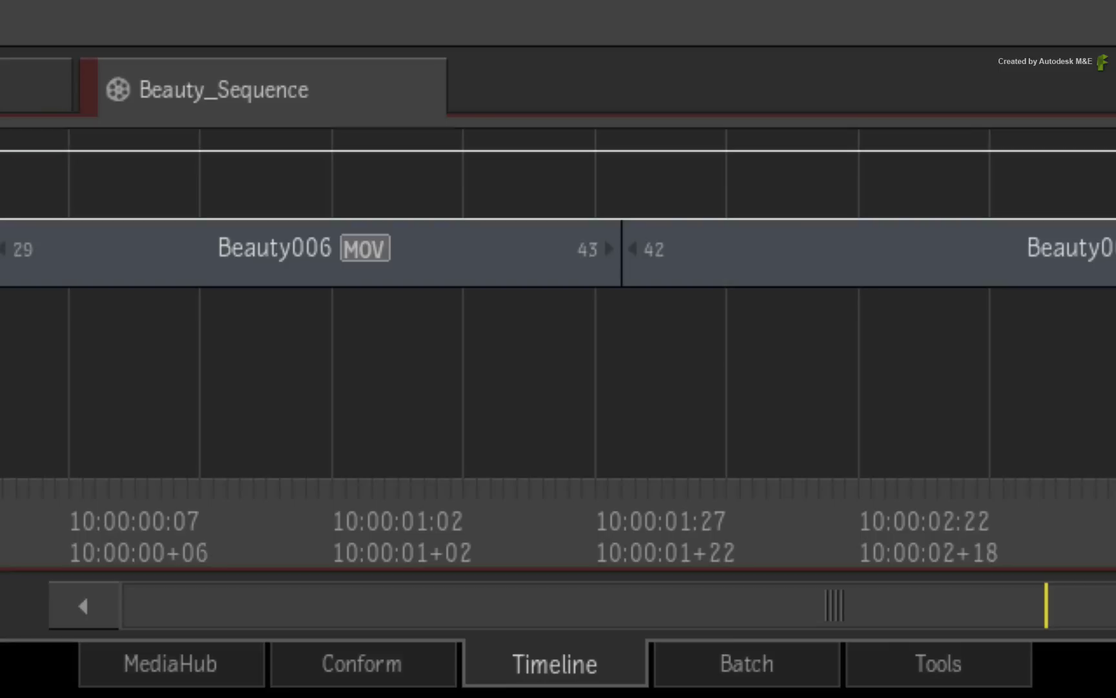
Import the vfx_shot1 clip from the /mnt/lonnas03/vfx_shot1 folder into Reel 4 through MediaHub
left_click(155, 672)
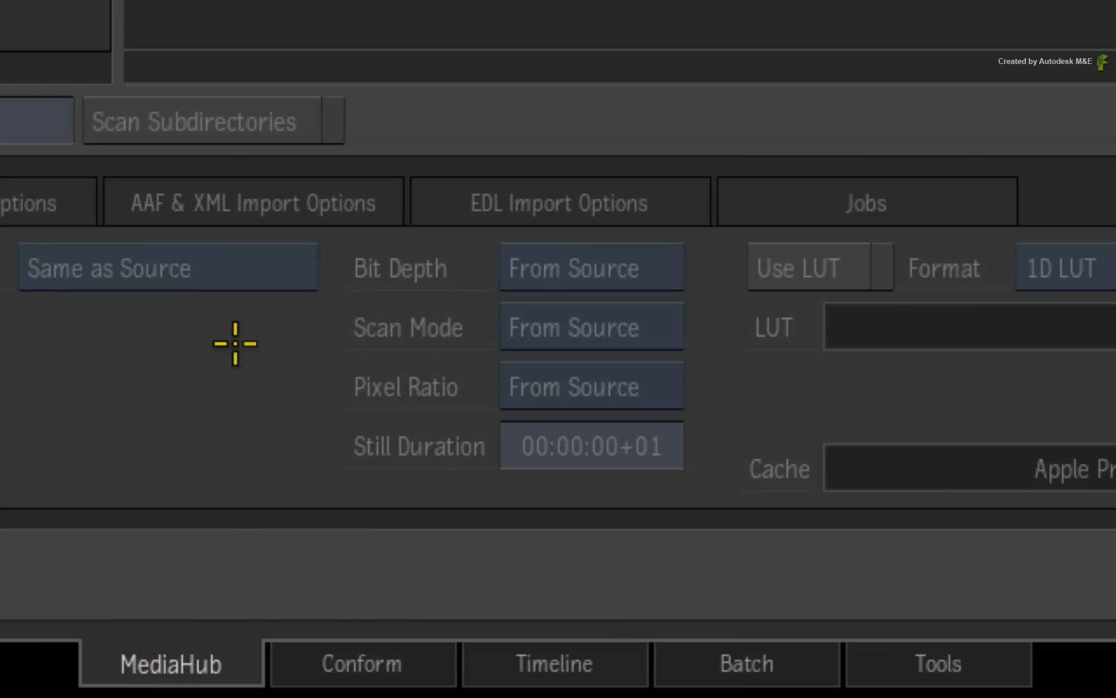
left_click(341, 45)
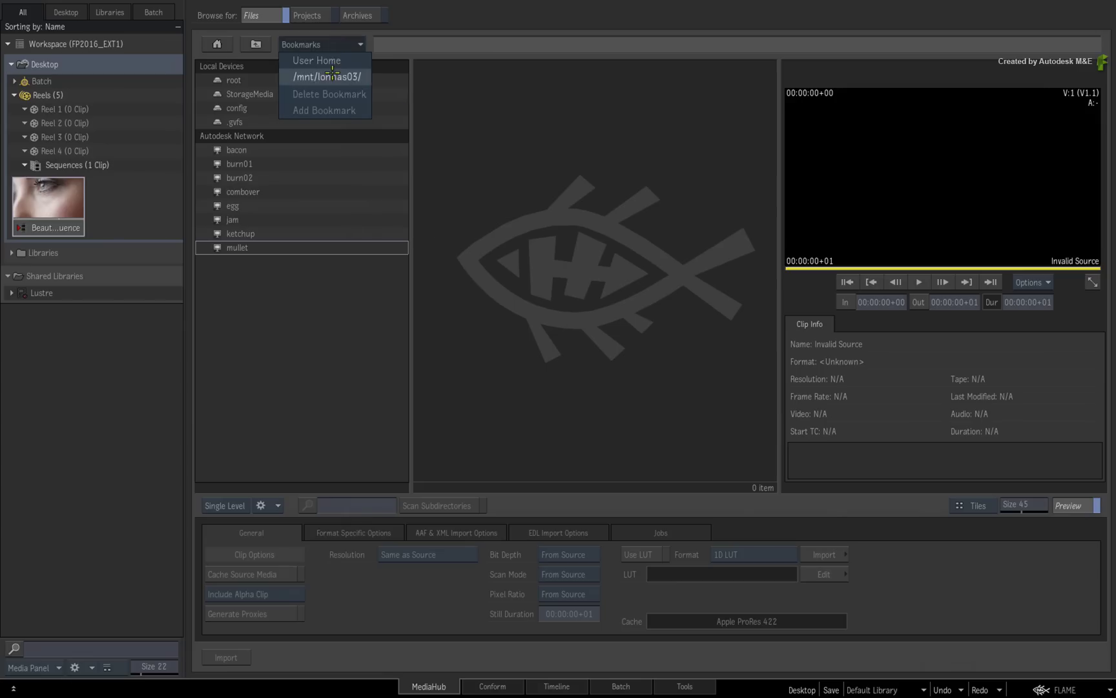
left_click(332, 76)
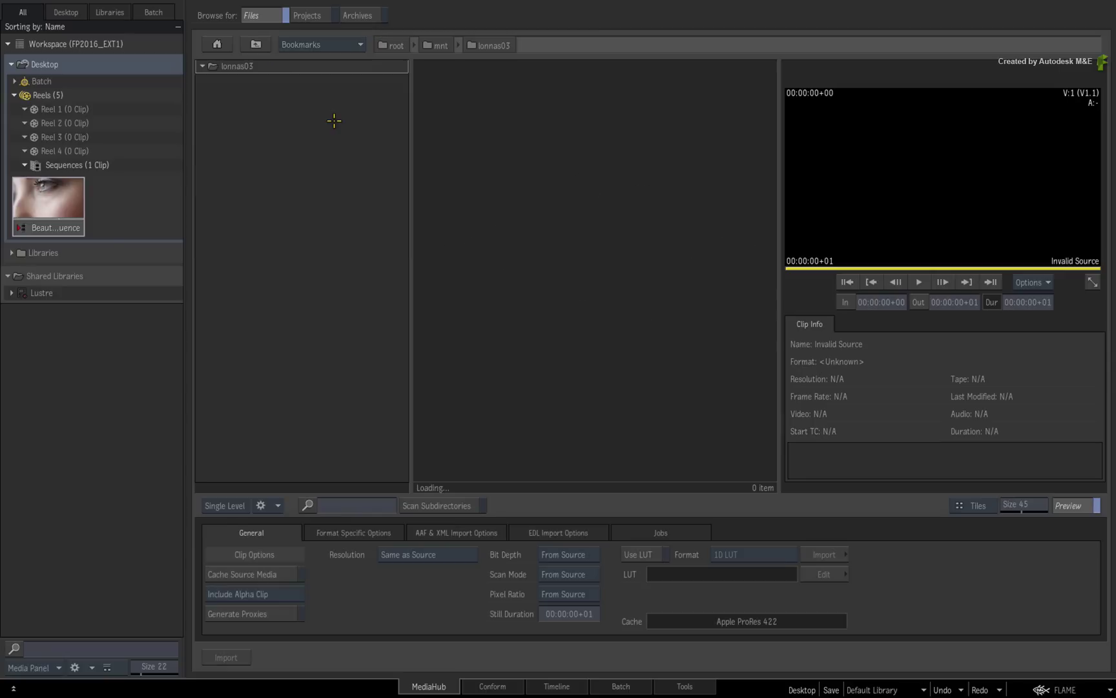
double_click(272, 376)
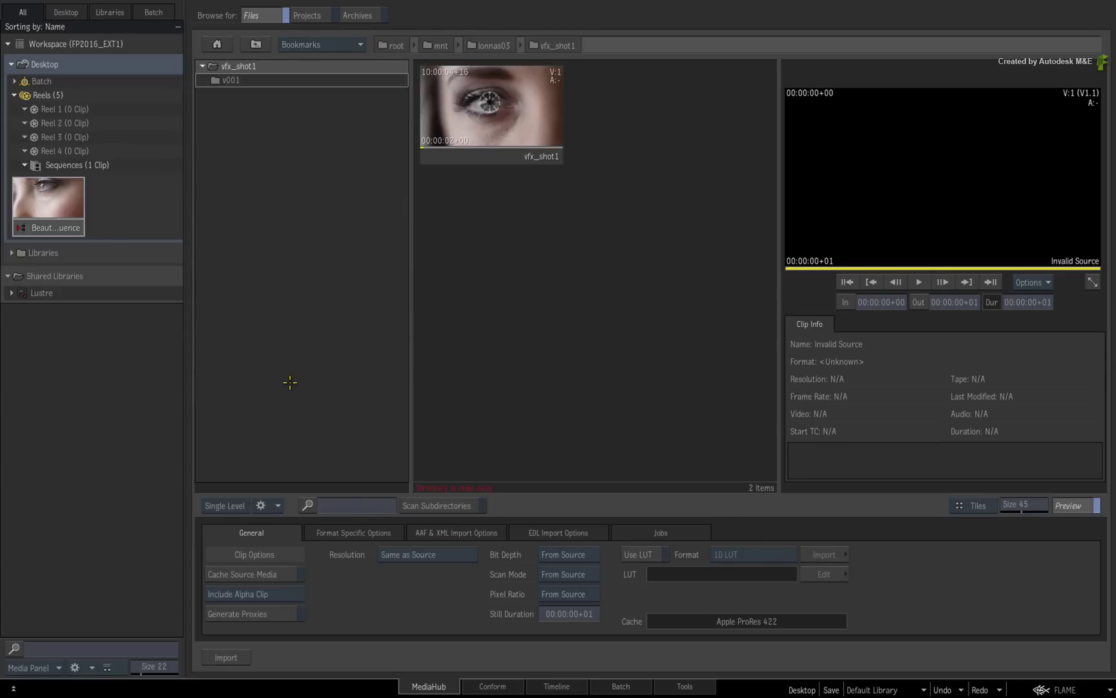
left_click(531, 107)
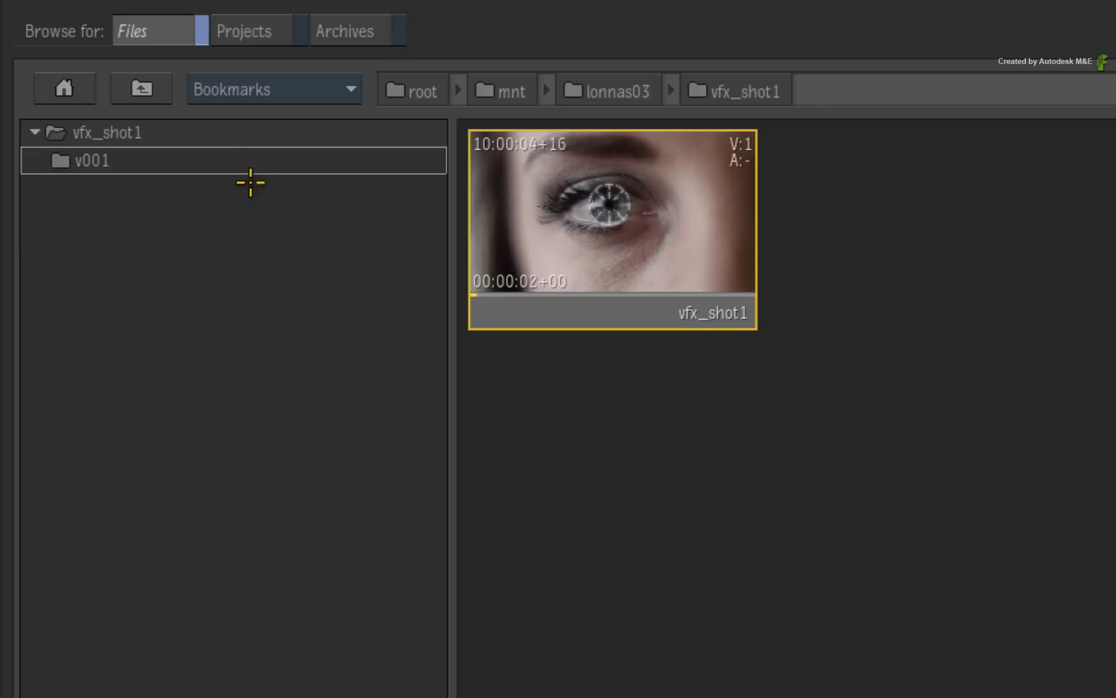
left_click(232, 161)
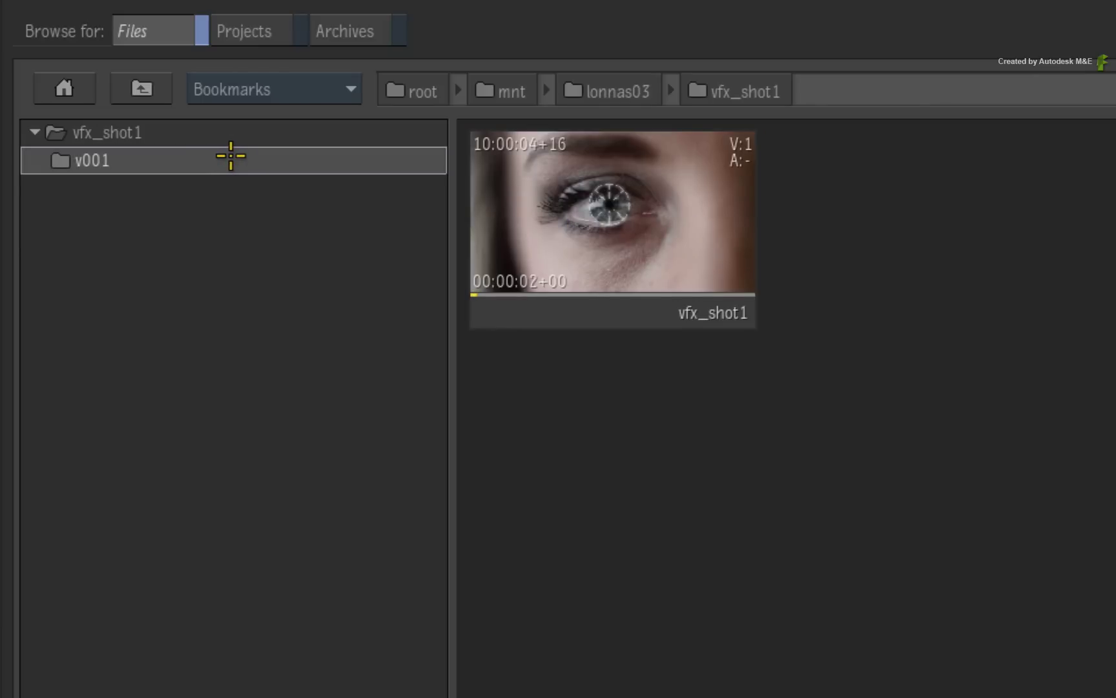
left_click(595, 310)
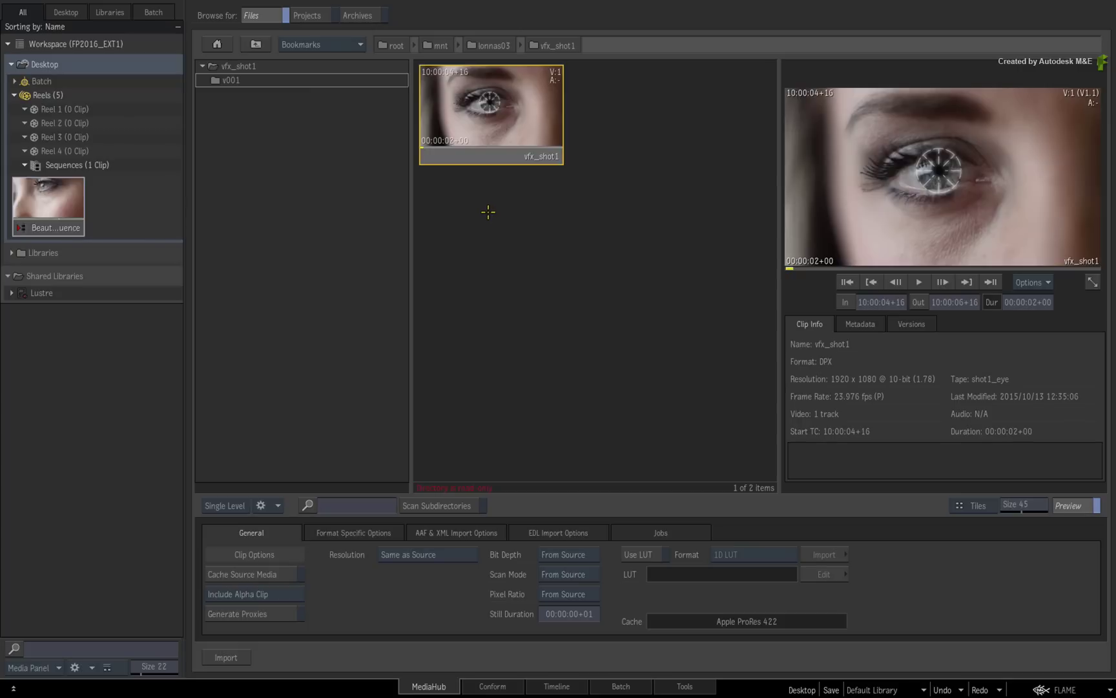
left_click_drag(484, 115, 103, 156)
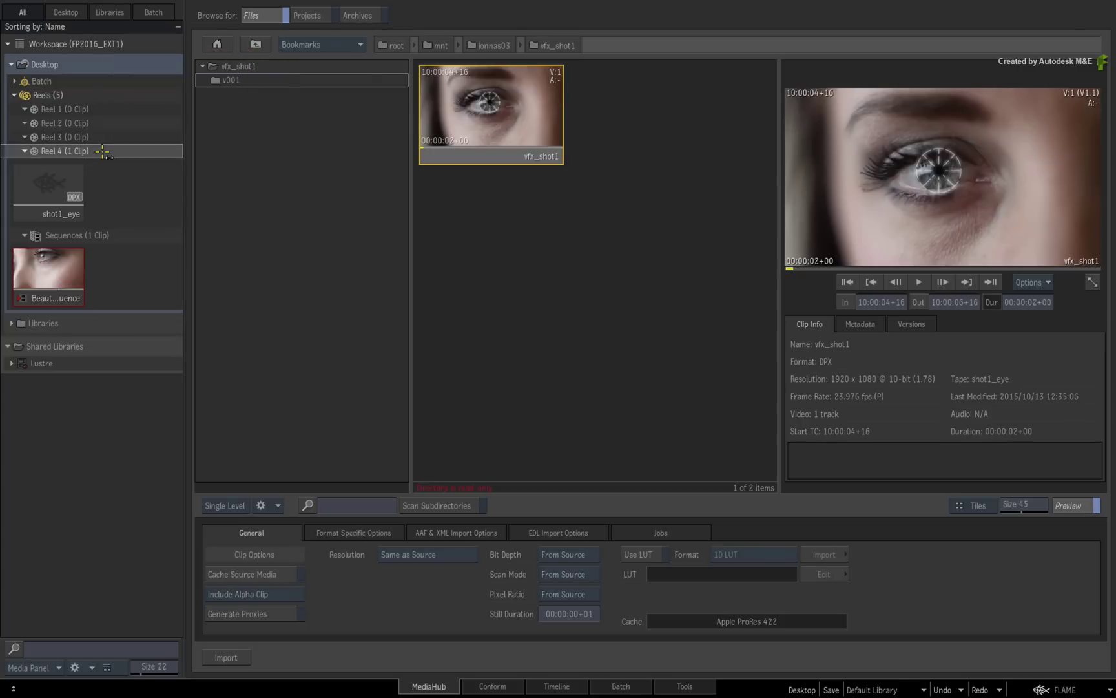
Place shot1_eye on track V1.2 above Beauty006 at the start of Beauty_Sequence and play it through
left_click(549, 686)
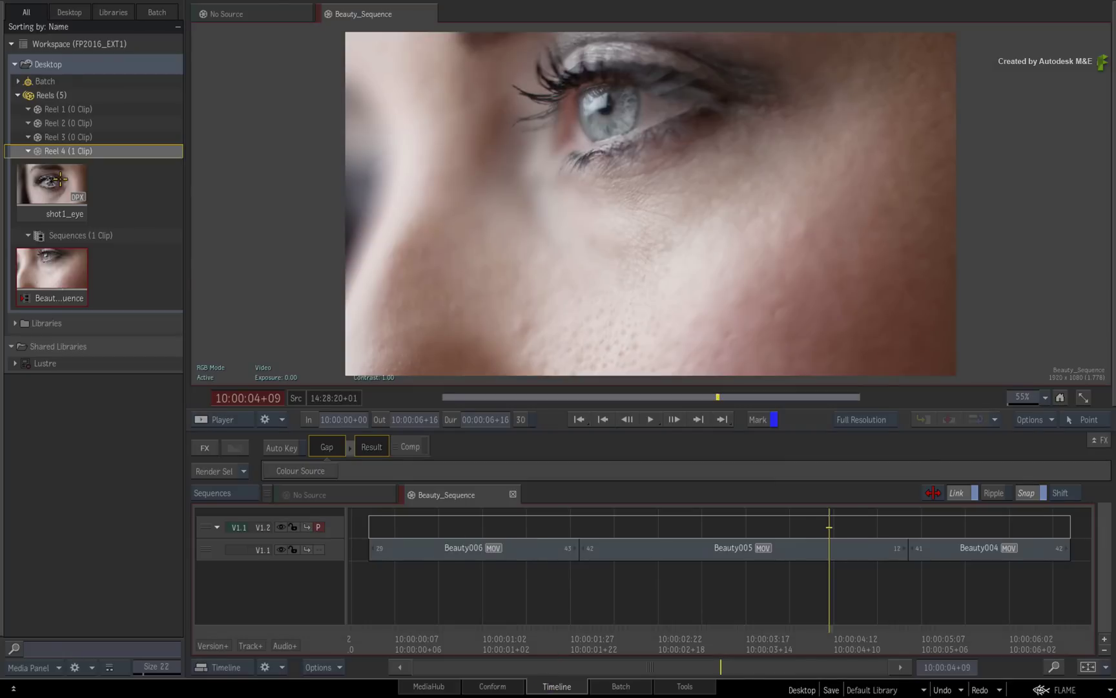
left_click_drag(60, 179, 378, 527)
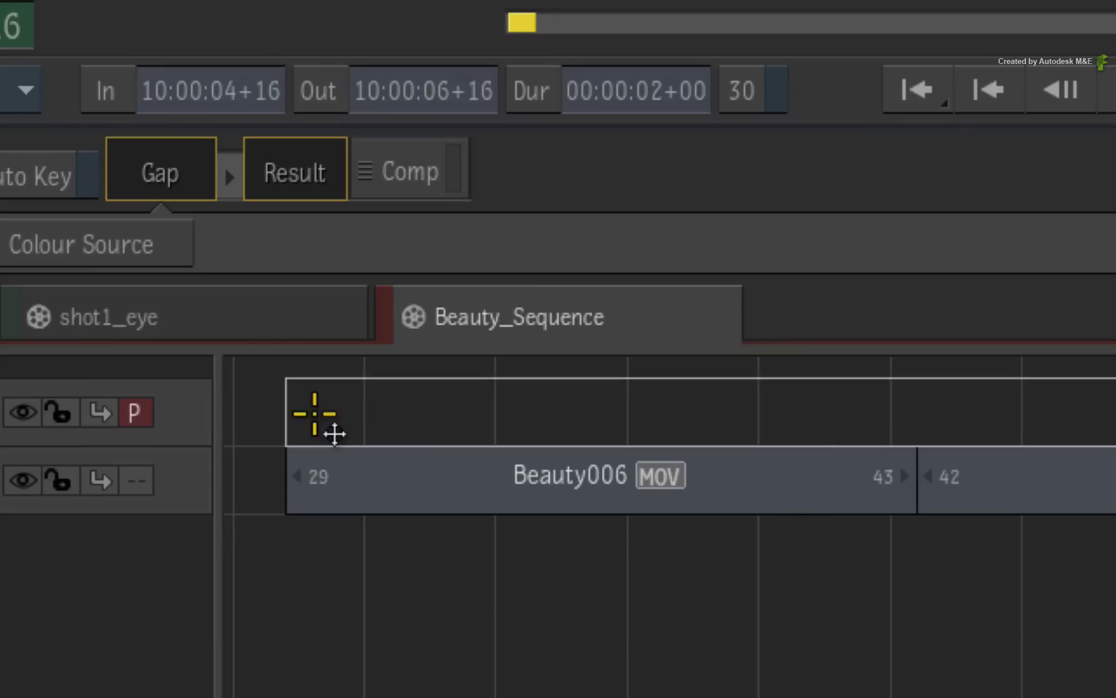
left_click_drag(334, 433, 319, 414)
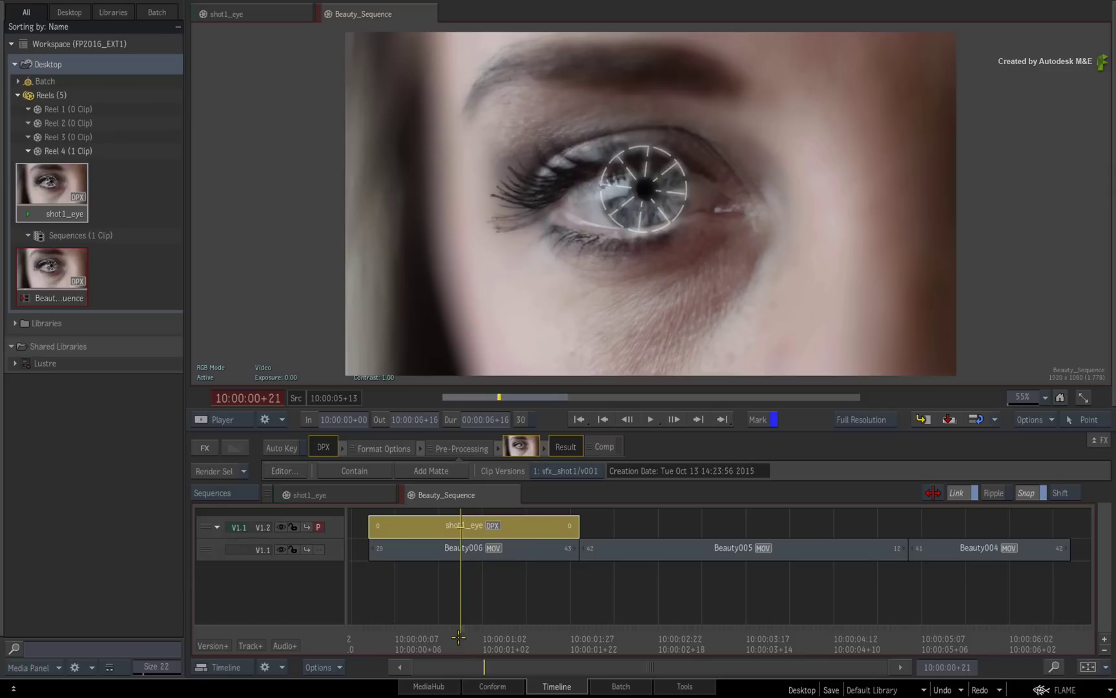
left_click_drag(459, 637, 415, 574)
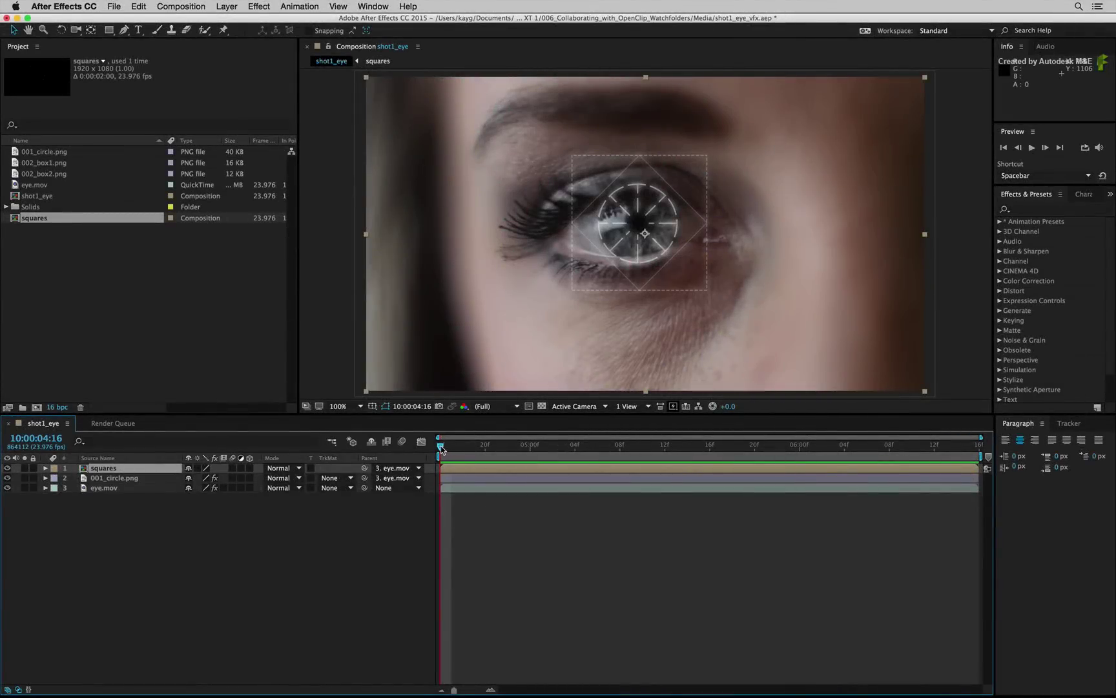
Set render queue item 2 for shot1_eye to DPX output
mouse_move(440, 446)
left_mouse_down()
mouse_move(867, 446)
mouse_move(441, 446)
left_mouse_up()
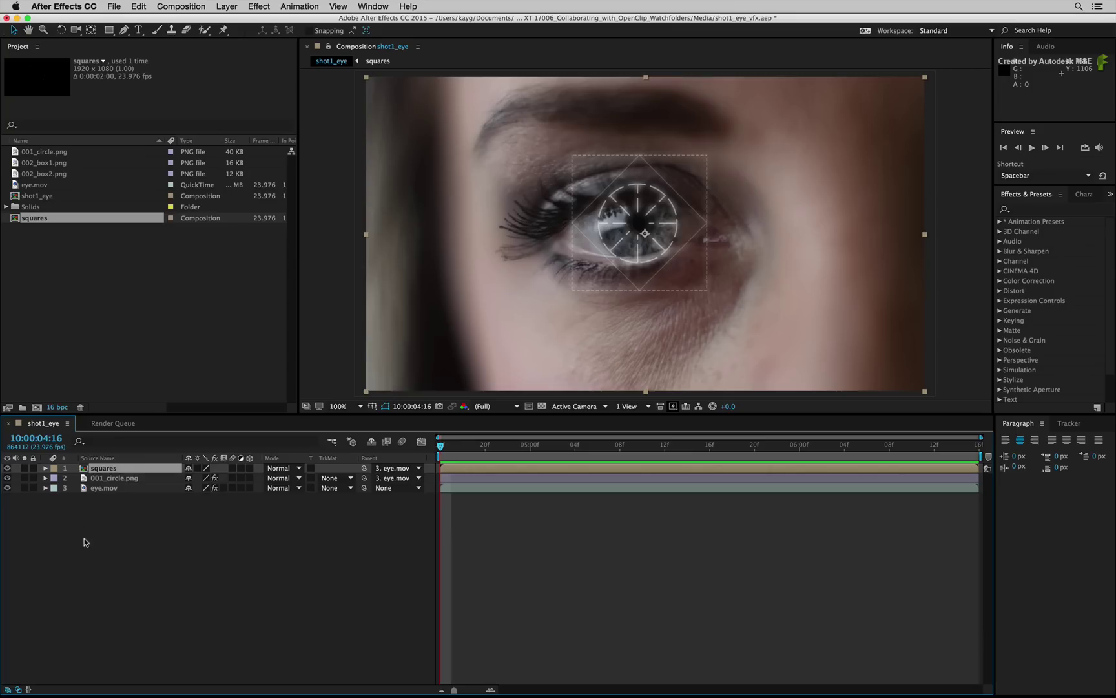
left_click(115, 424)
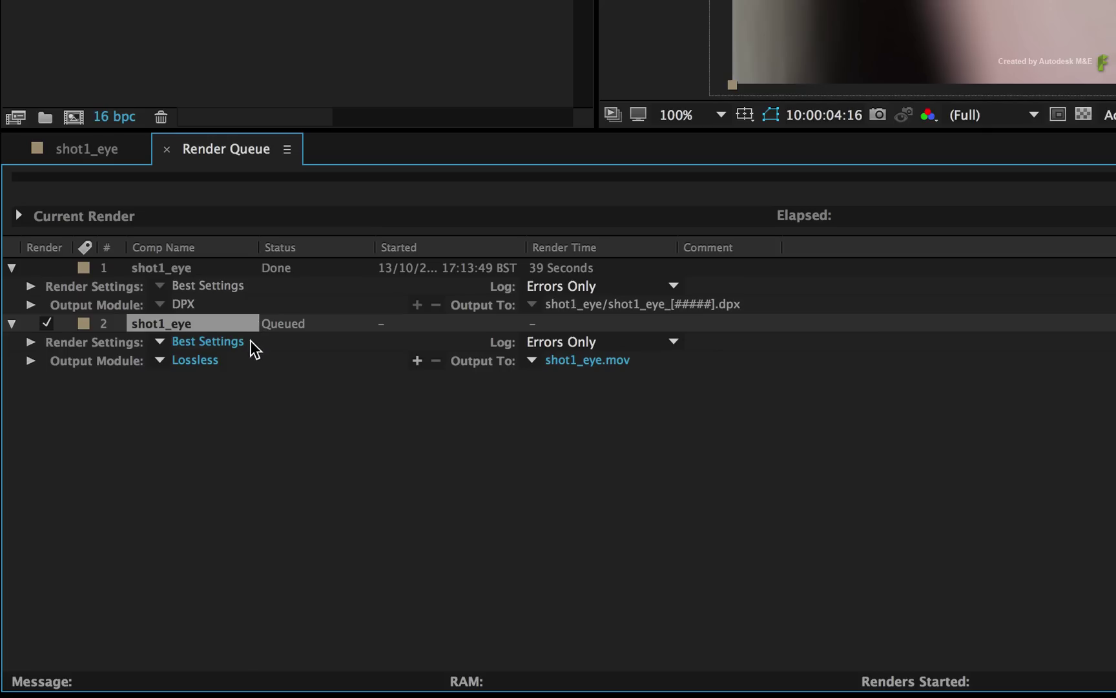
left_click(162, 360)
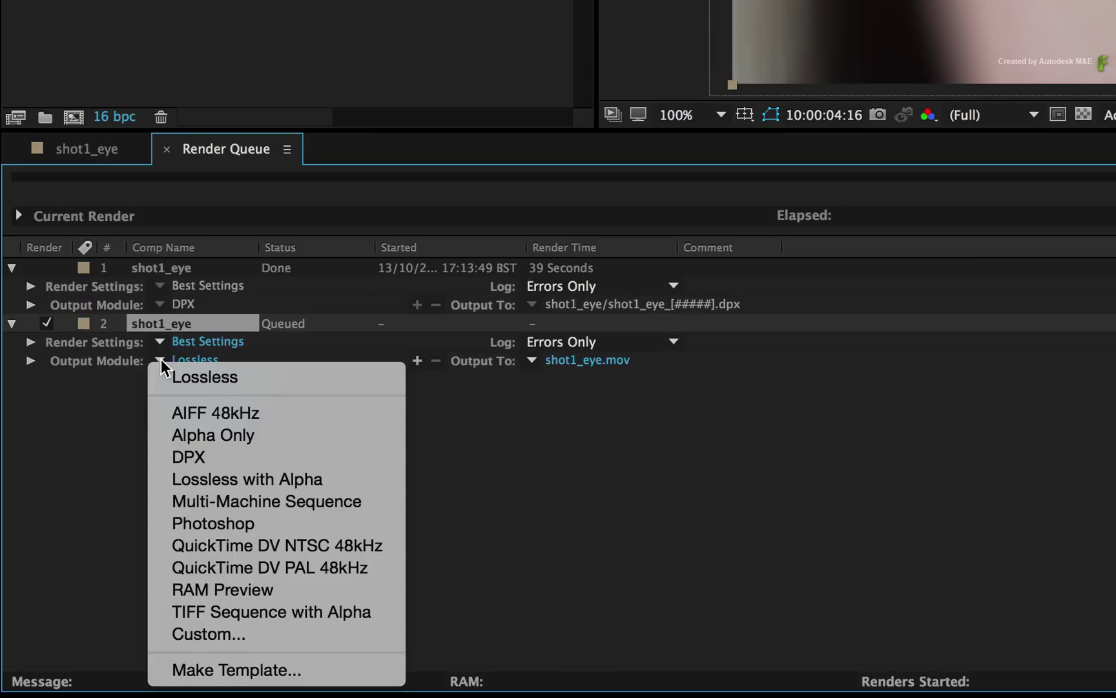
left_click(200, 455)
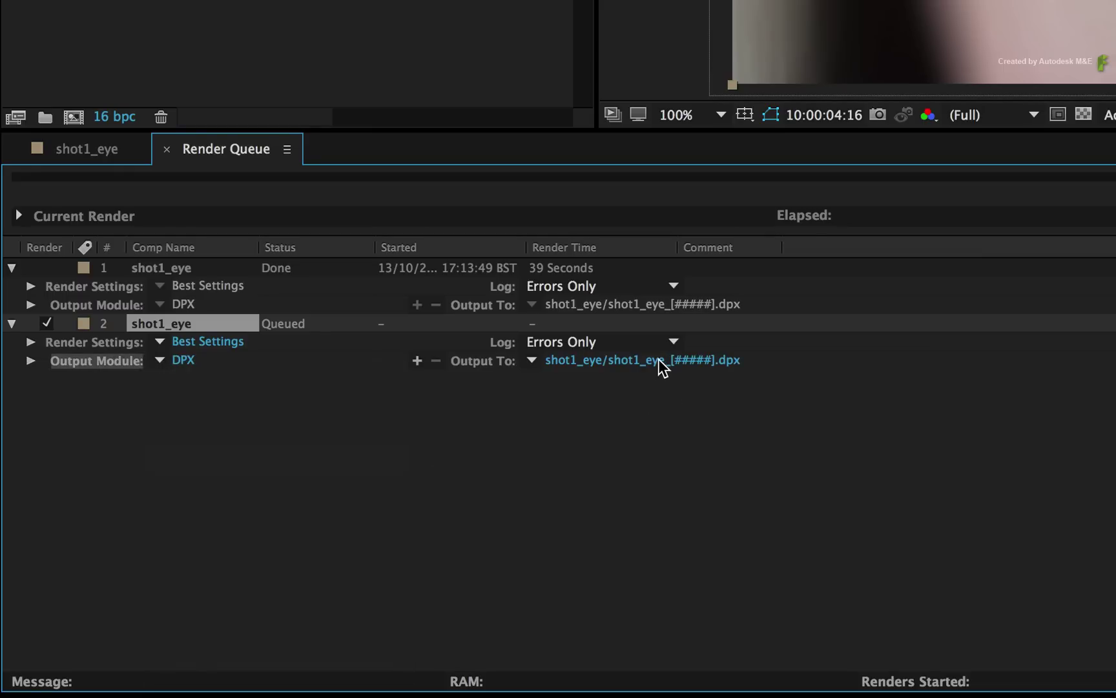
left_click(660, 361)
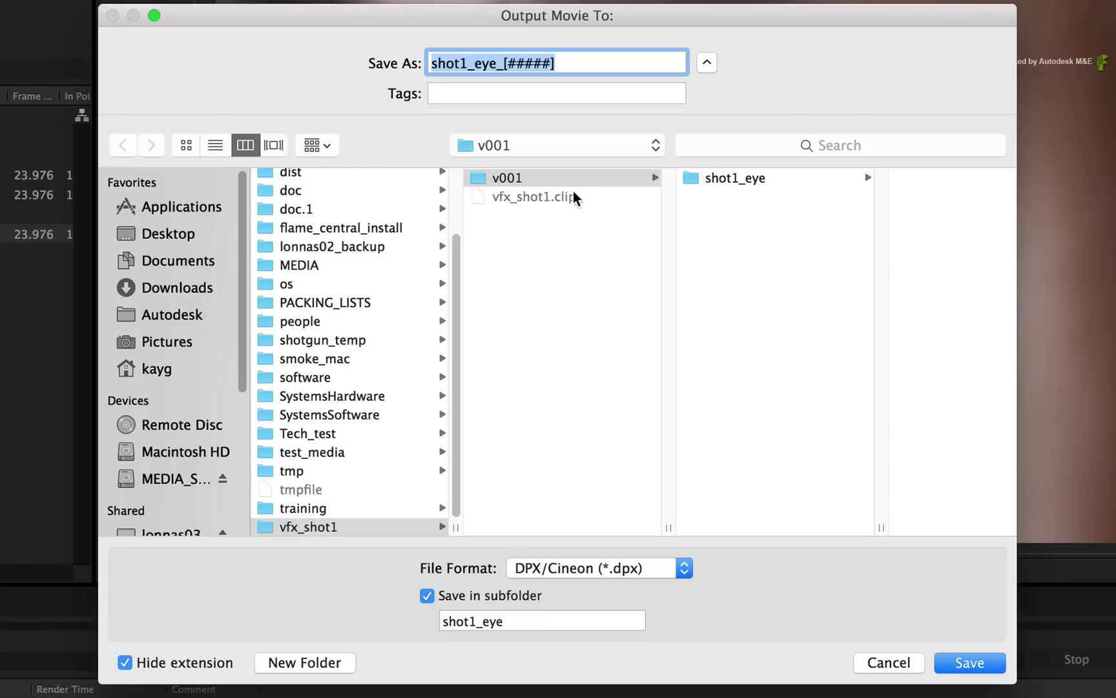
Create a v002 folder inside vfx_shot1 as the destination and rename the output files to new_eye
left_click(700, 182)
left_click(476, 182)
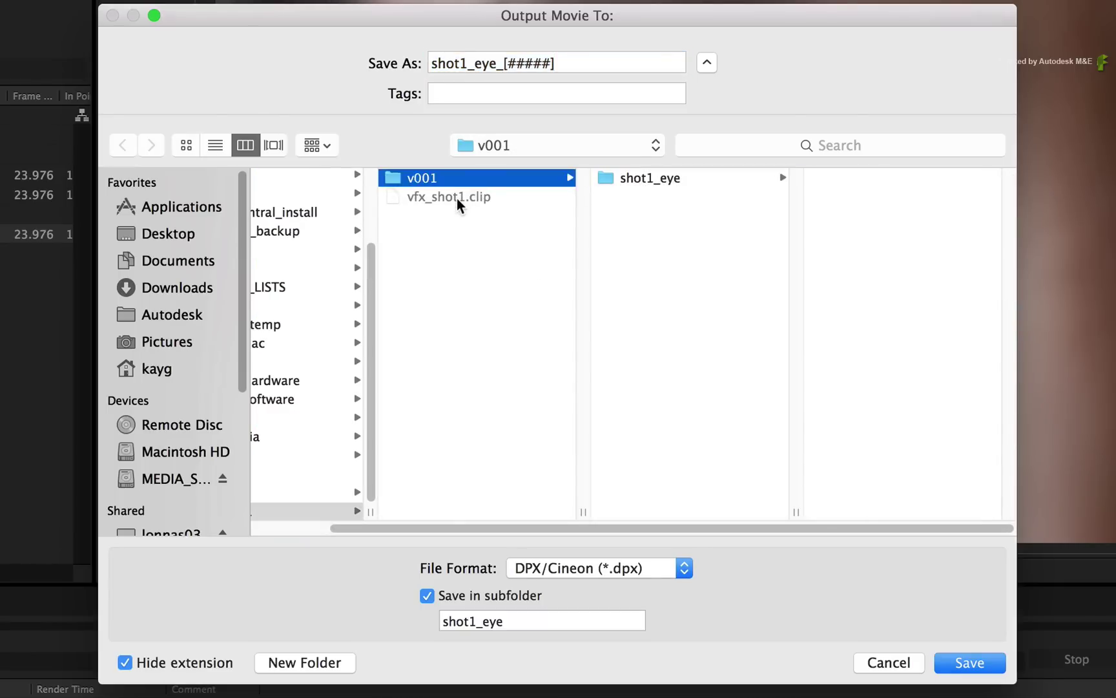
left_click(457, 198)
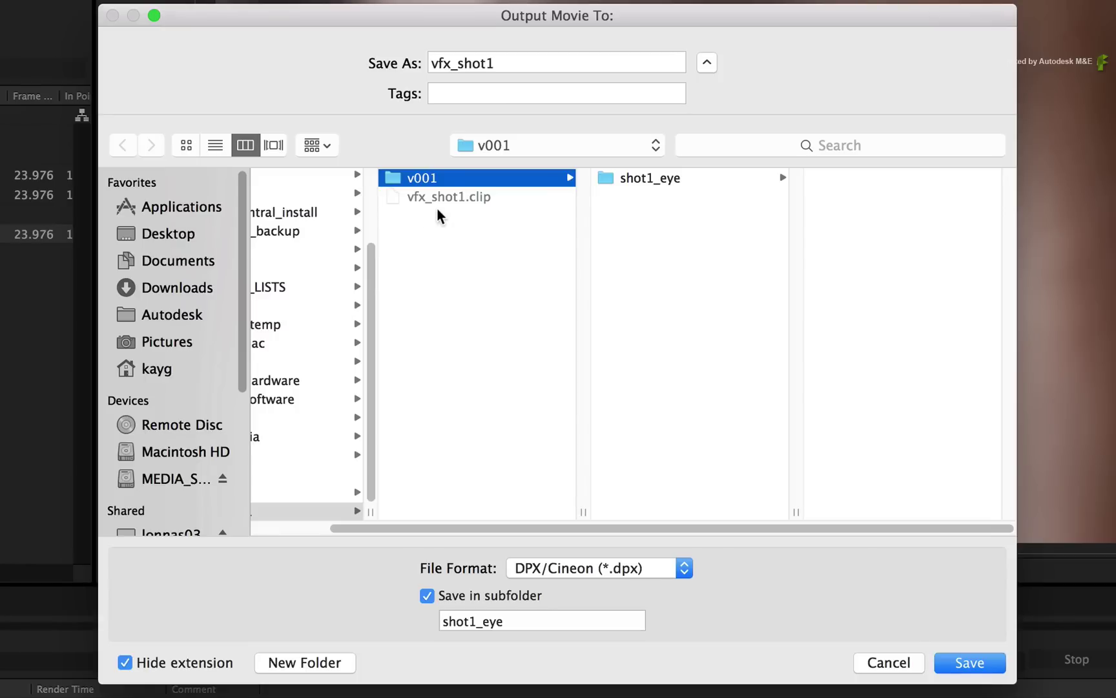
left_click(437, 217)
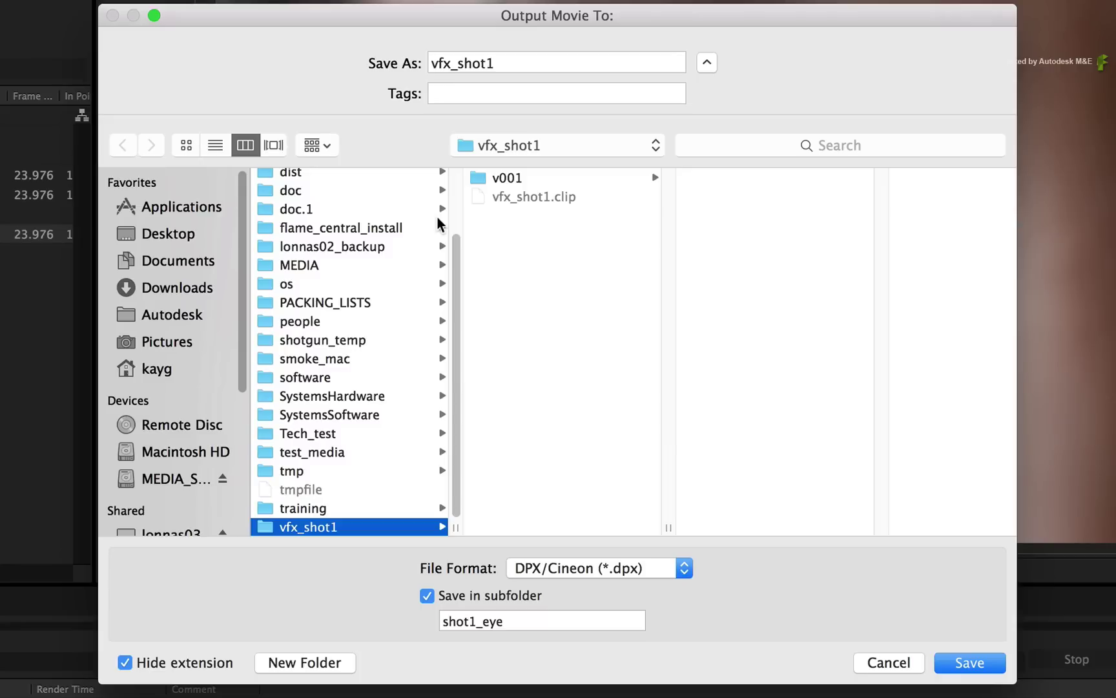
left_click(314, 666)
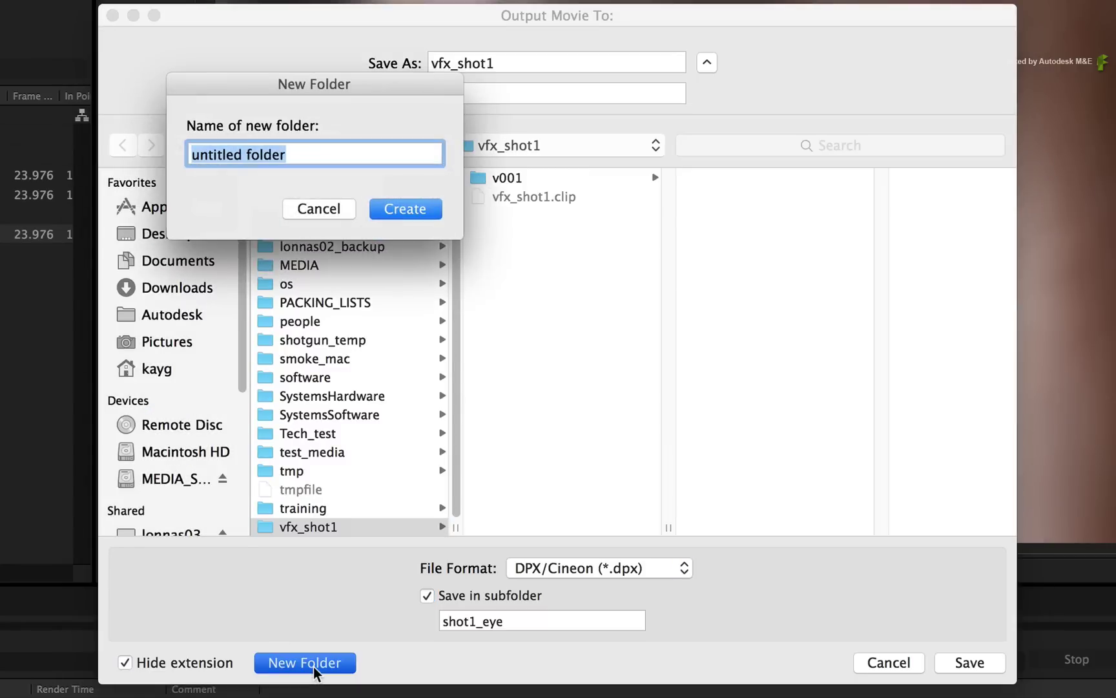
type("v002")
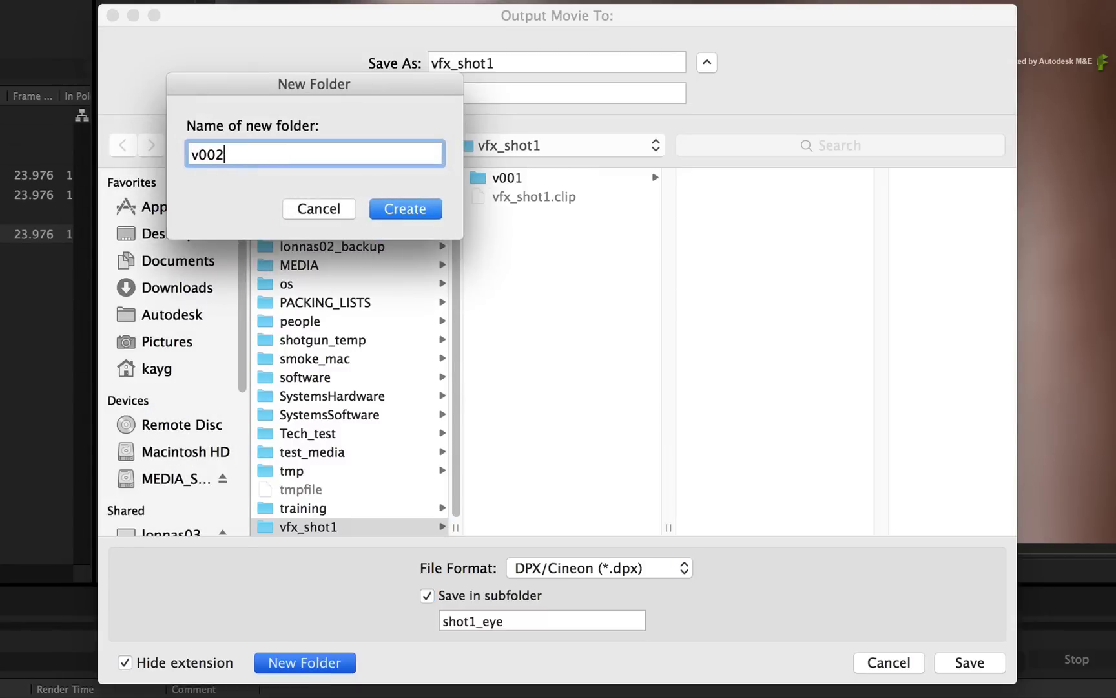
key("Return")
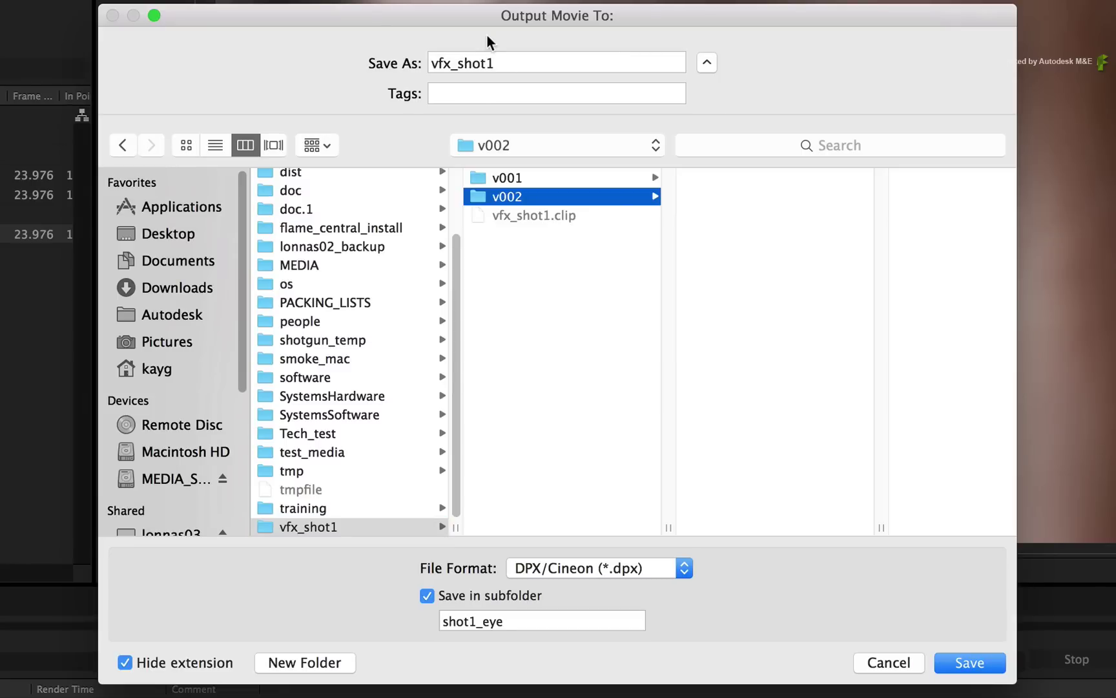
double_click(516, 63)
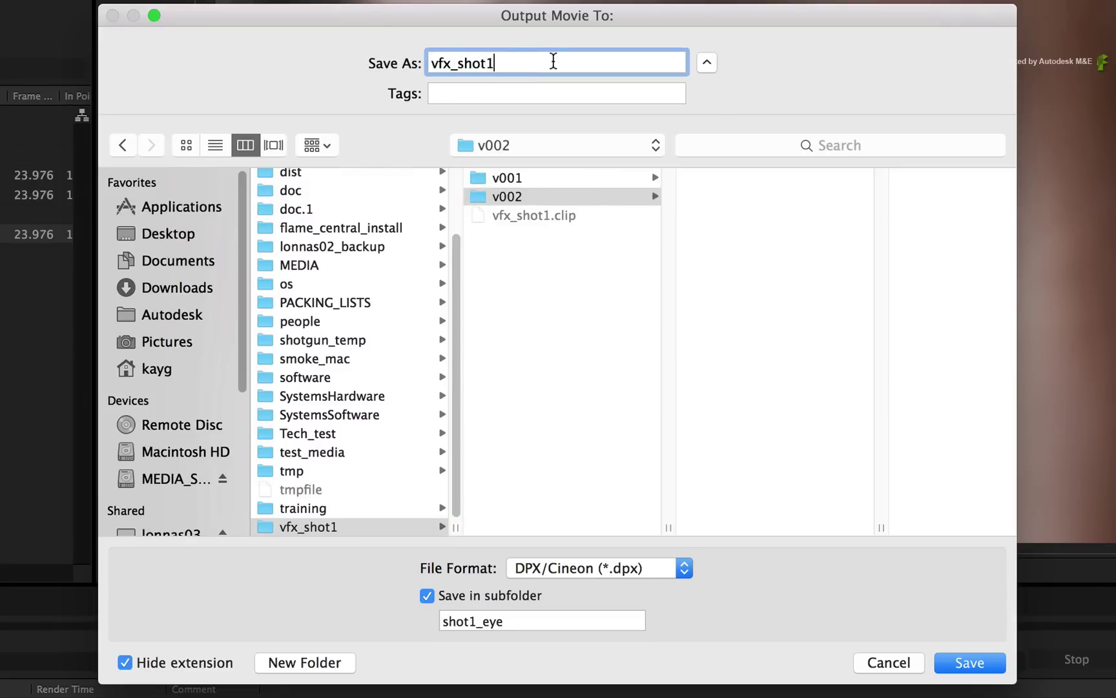
type("new_eye")
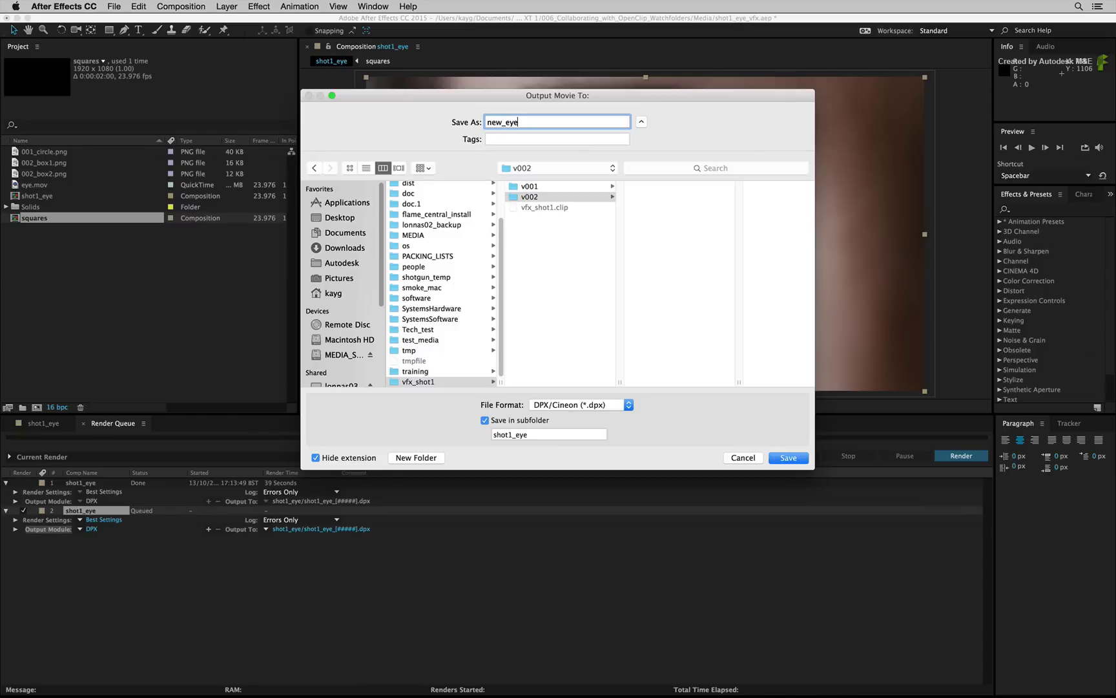
Save the new_eye destination in v002 and render queue item 2
left_click(792, 458)
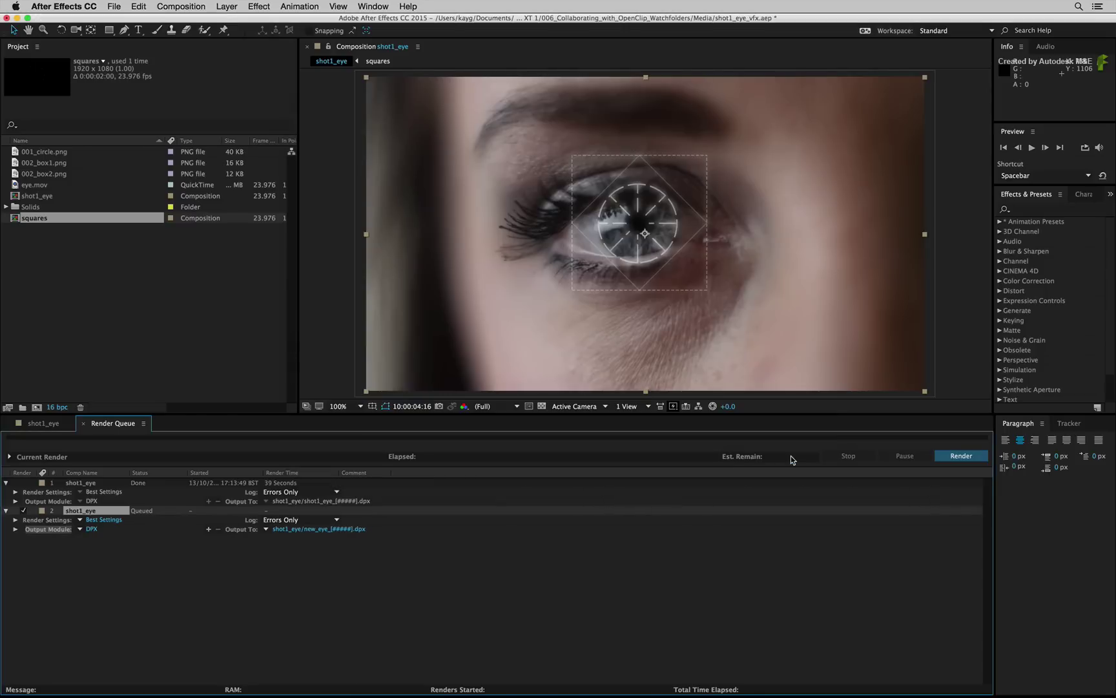
left_click(948, 457)
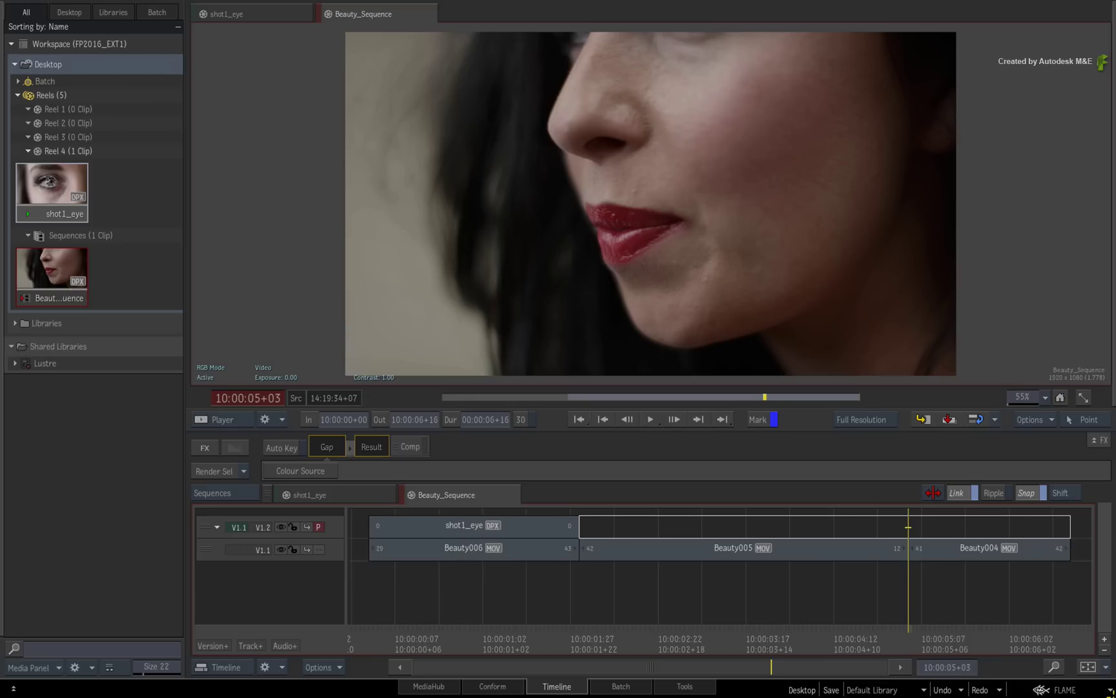
Switch the shot1_eye segment to its latest source version, vfx_shot1/v002
left_click_drag(908, 640, 520, 504)
left_click(527, 528)
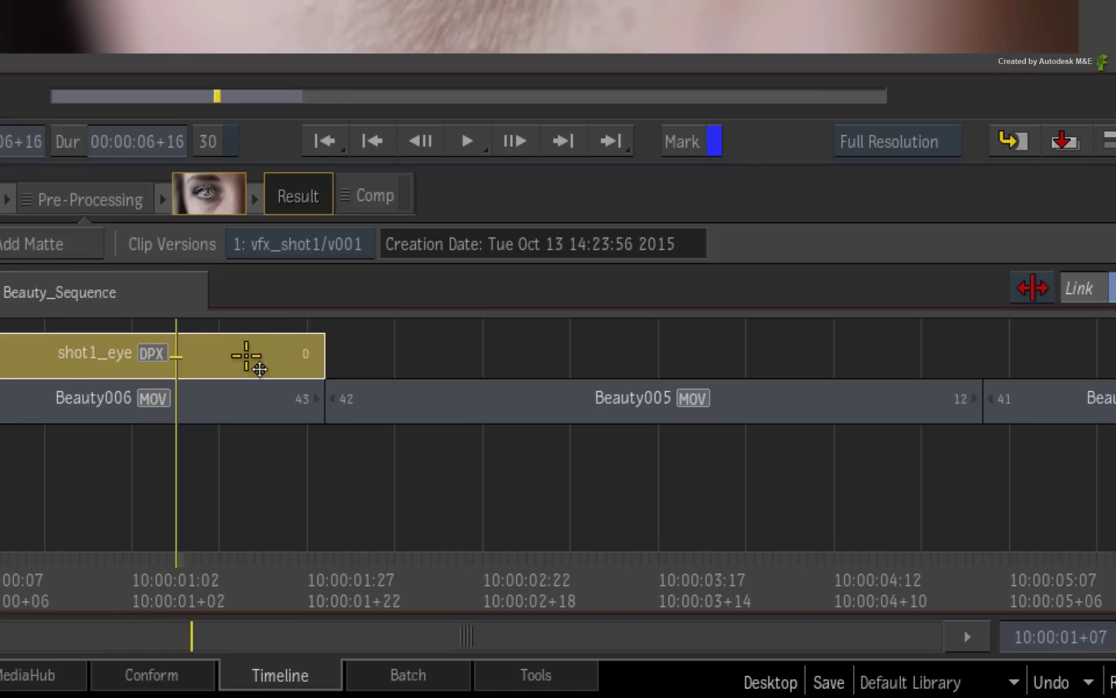
right_click(555, 525)
mouse_move(278, 352)
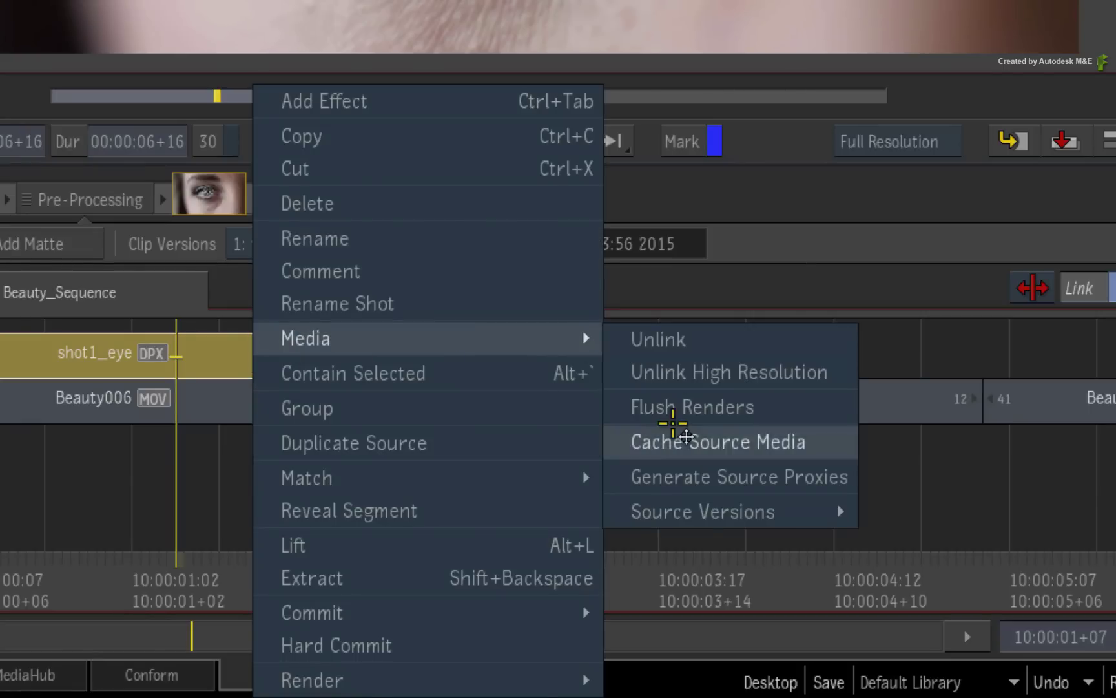
mouse_move(798, 510)
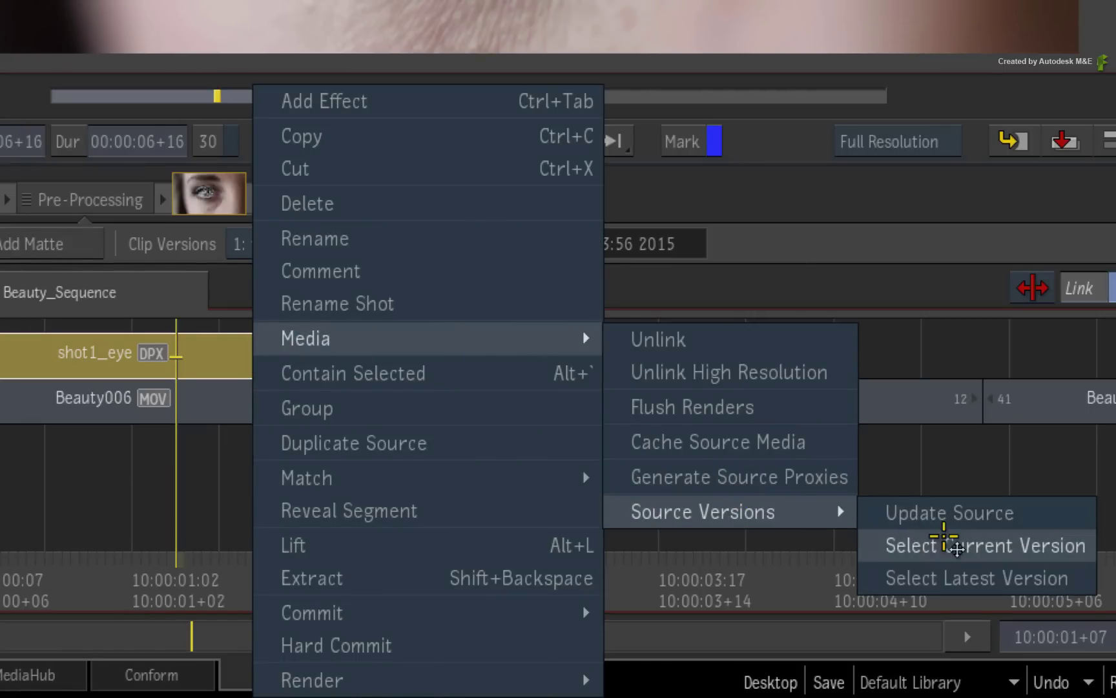
left_click(998, 576)
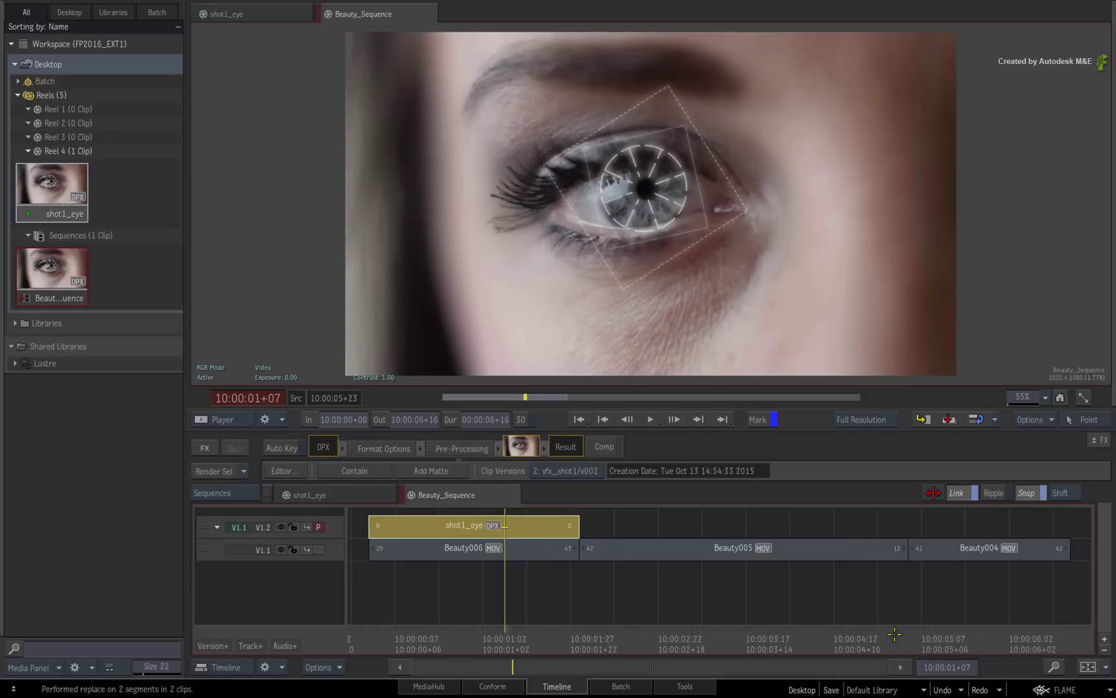
left_click_drag(501, 638, 452, 638)
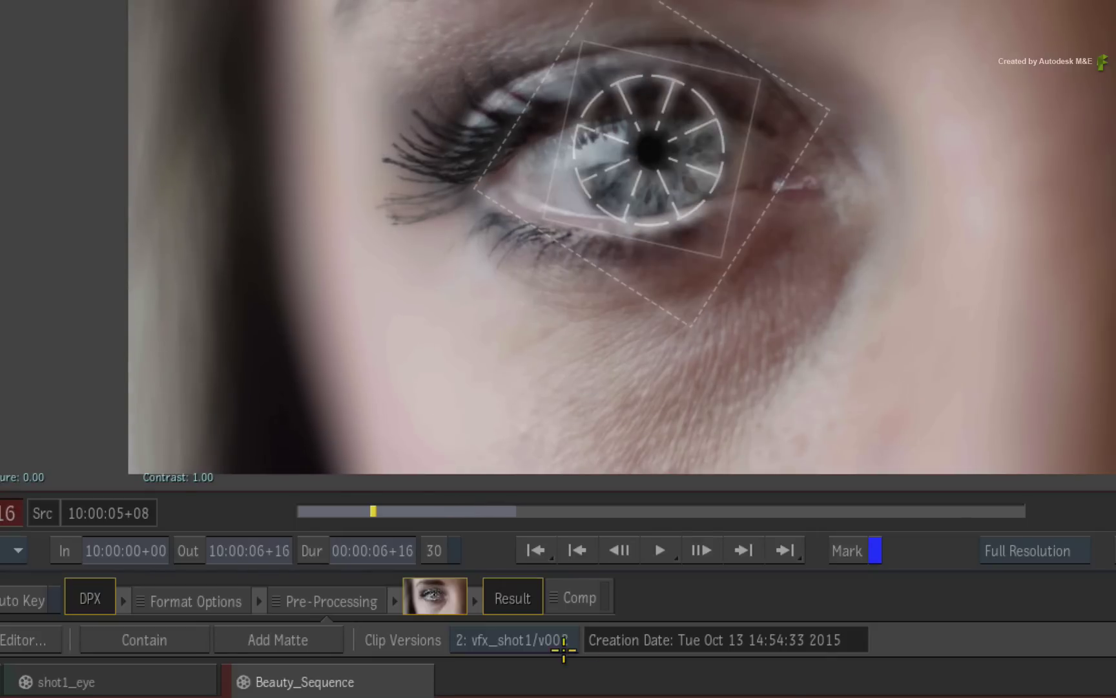
left_click(539, 639)
left_click(532, 667)
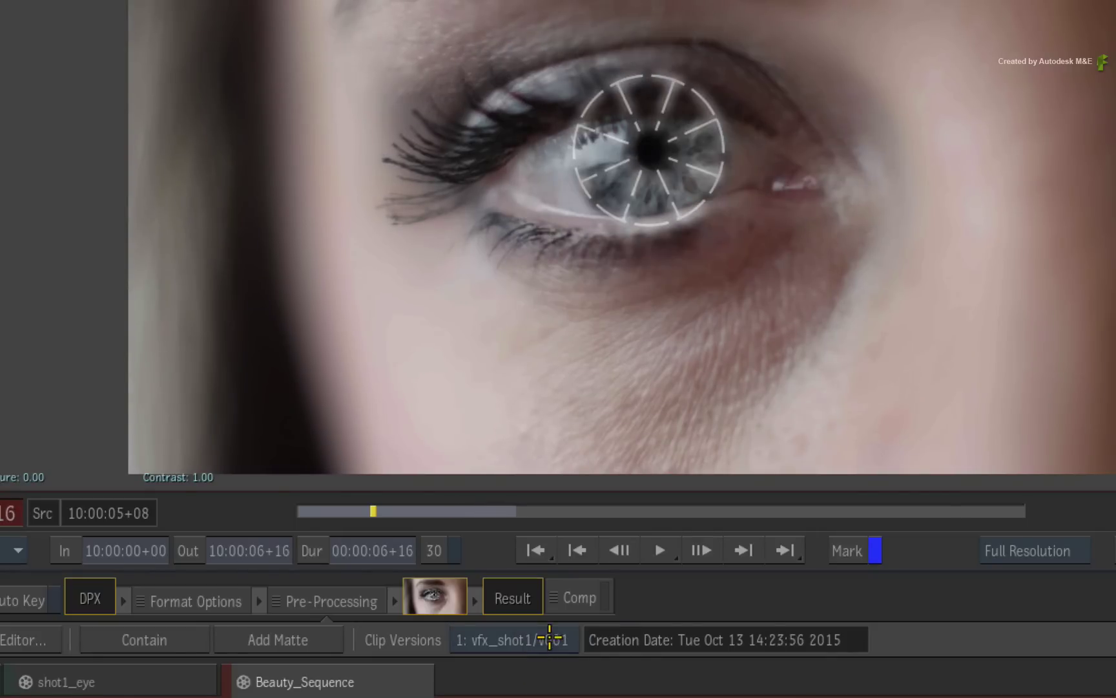
left_click(548, 640)
left_click(559, 611)
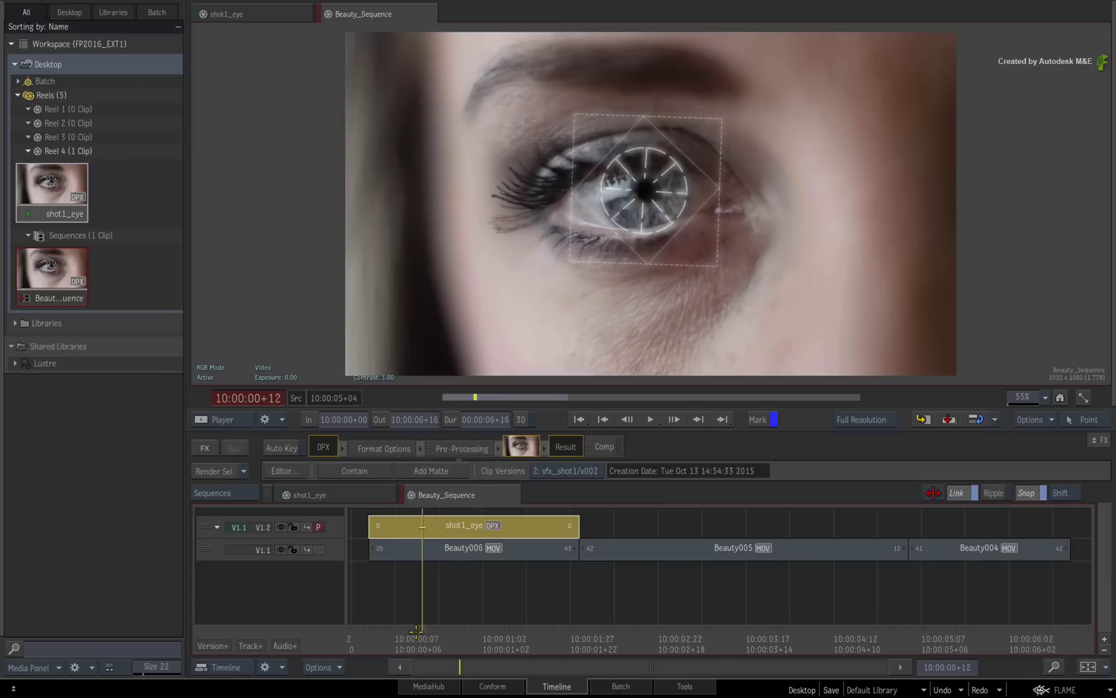
mouse_move(417, 630)
left_mouse_down()
mouse_move(529, 626)
mouse_move(400, 623)
mouse_move(524, 635)
mouse_move(414, 626)
left_mouse_up()
left_click(563, 471)
left_click(569, 486)
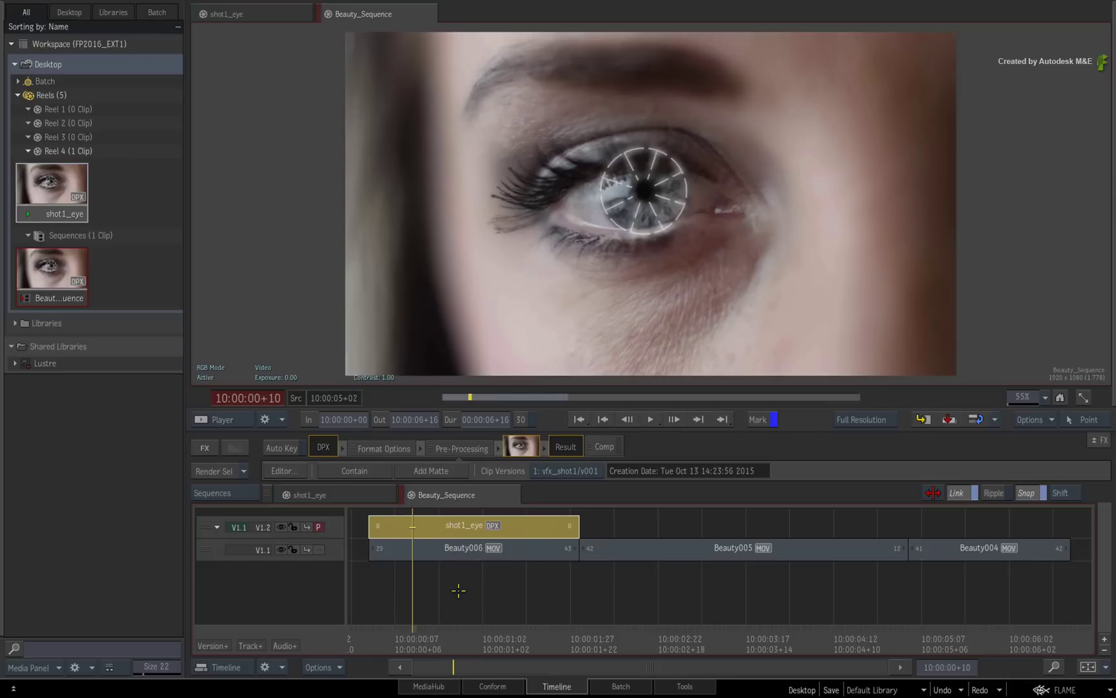
left_click(567, 472)
left_click(568, 457)
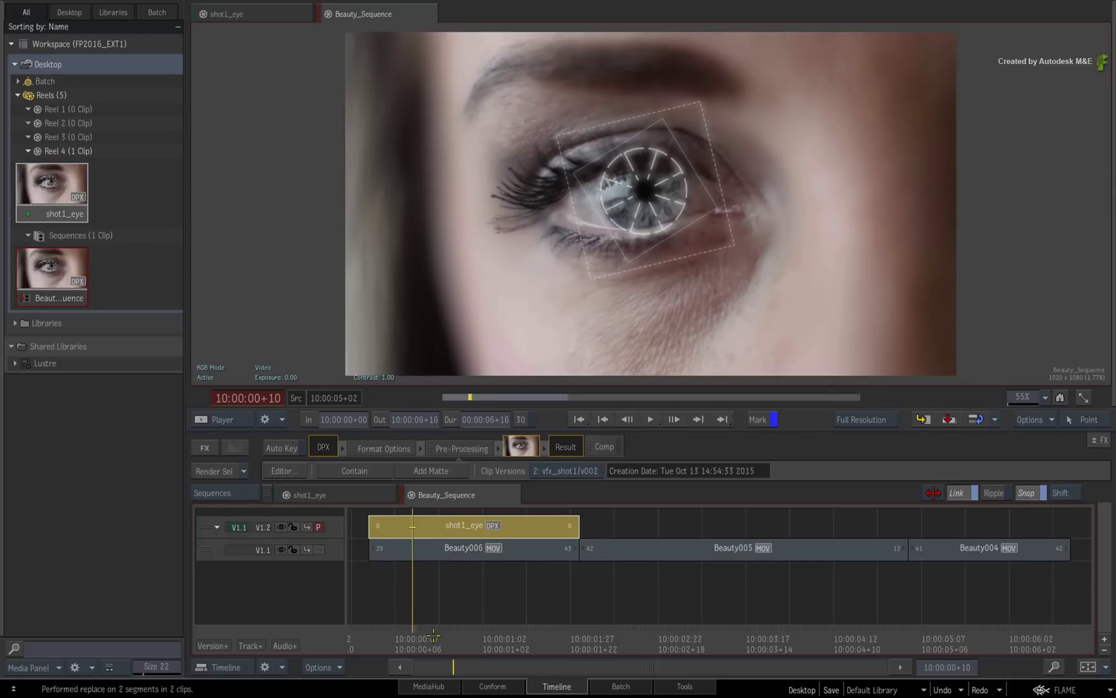
left_click(459, 605)
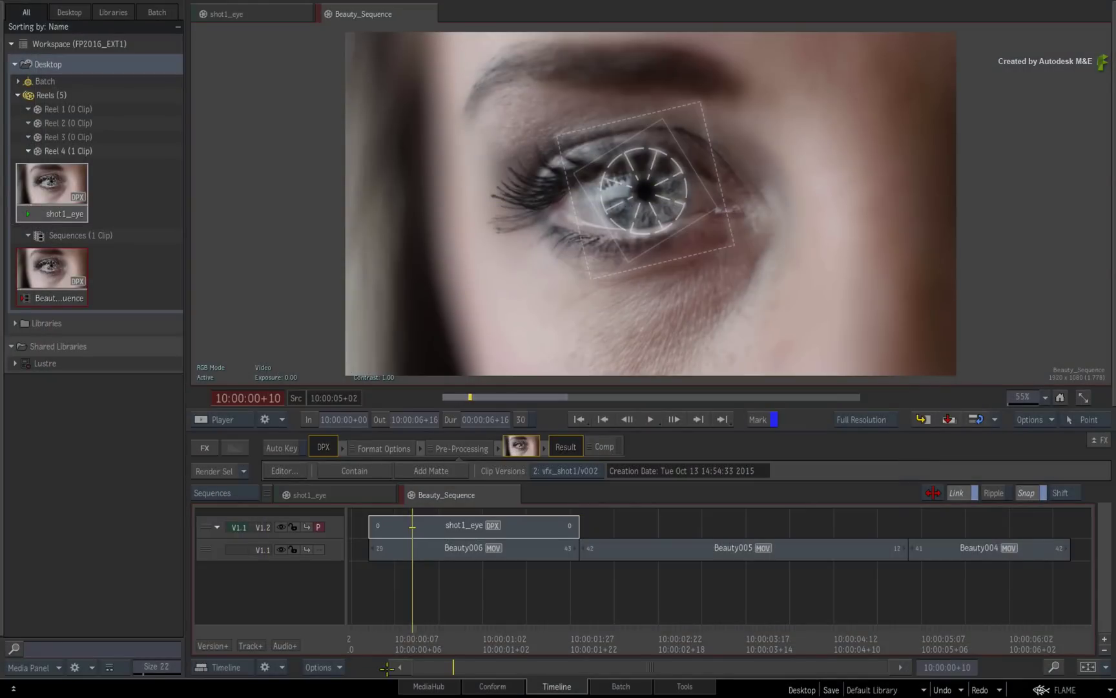
left_click_drag(408, 628, 558, 594)
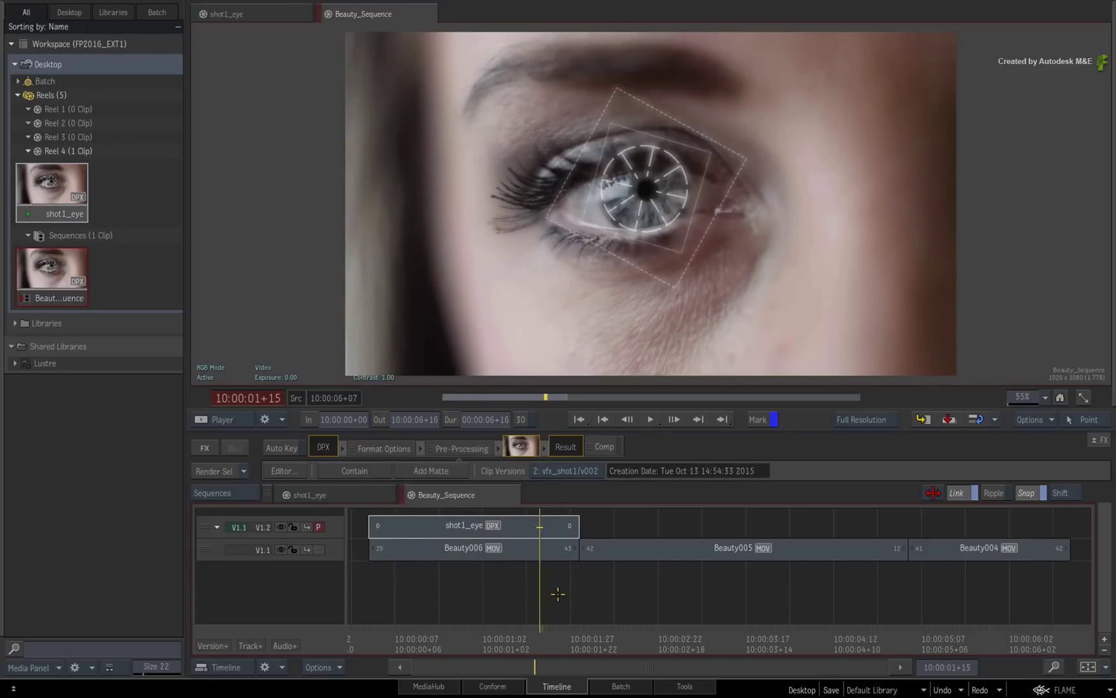
left_click(546, 475)
left_click(566, 486)
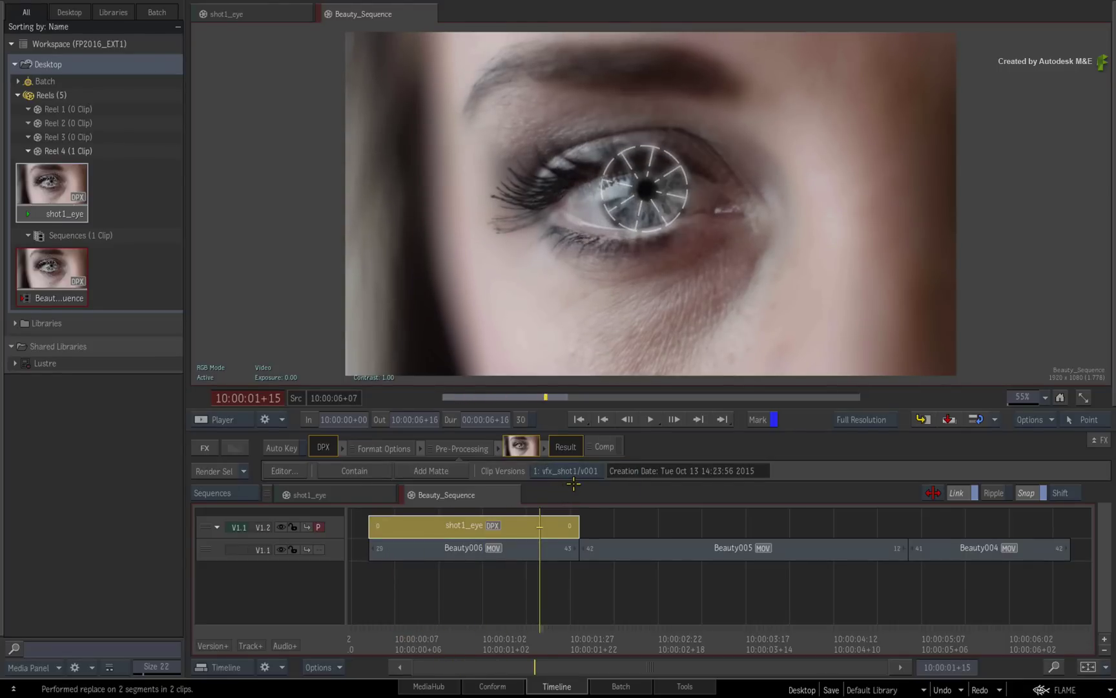
left_click_drag(549, 628, 406, 604)
left_click(567, 471)
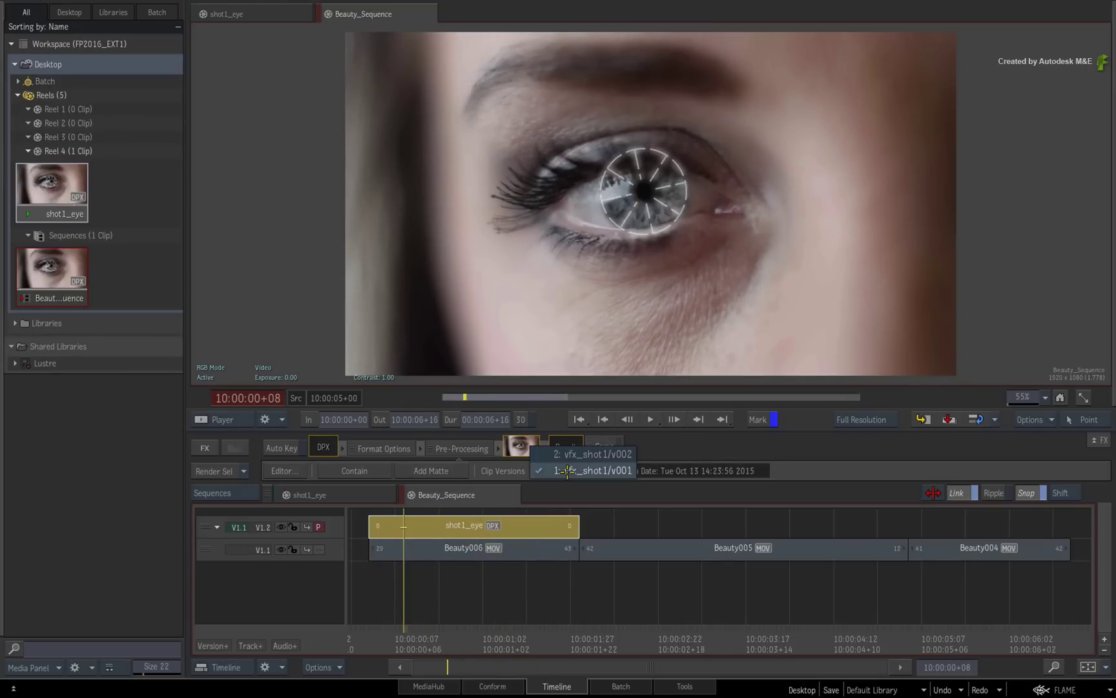
left_click(569, 454)
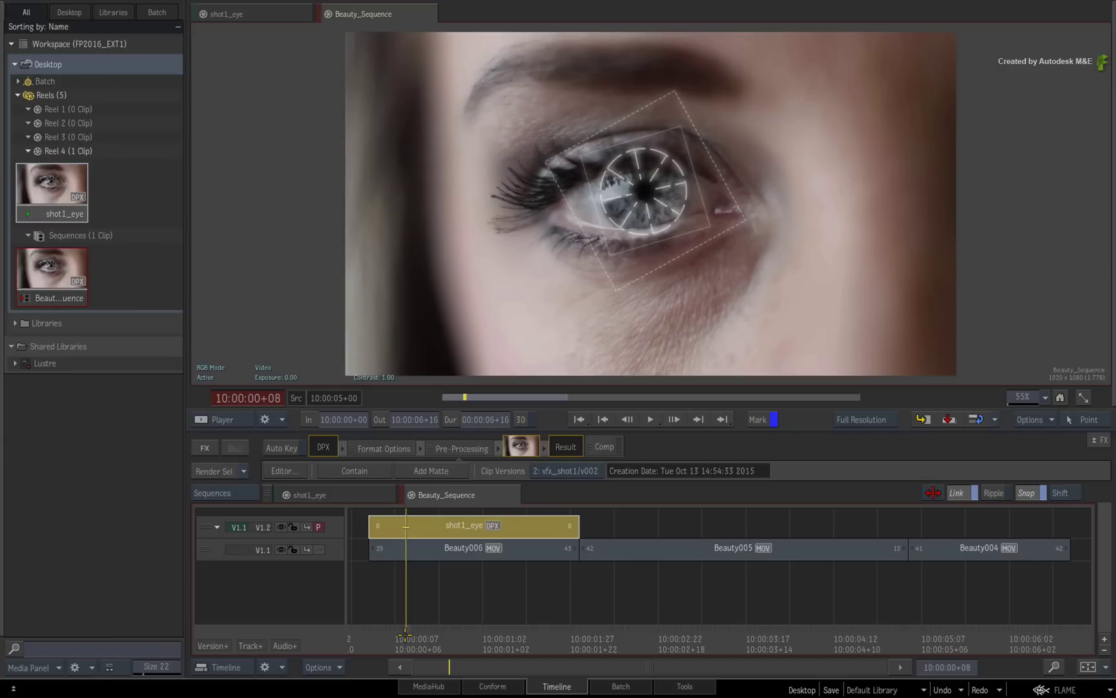
mouse_move(405, 630)
left_mouse_down()
mouse_move(379, 624)
mouse_move(528, 624)
mouse_move(400, 614)
left_mouse_up()
left_click(415, 600)
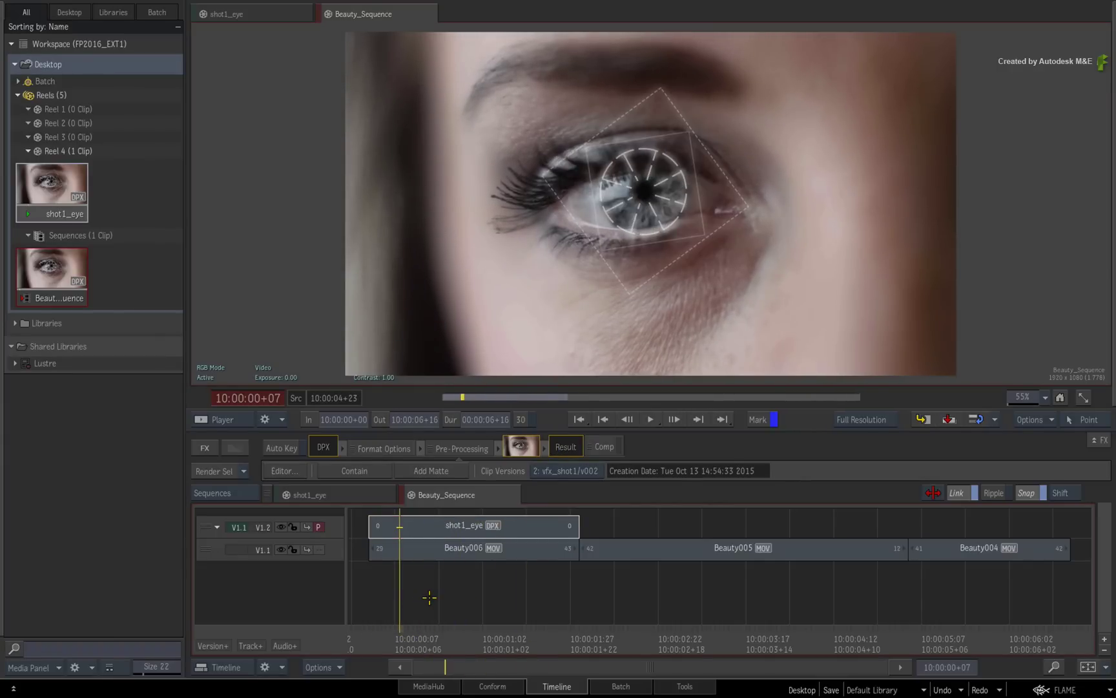